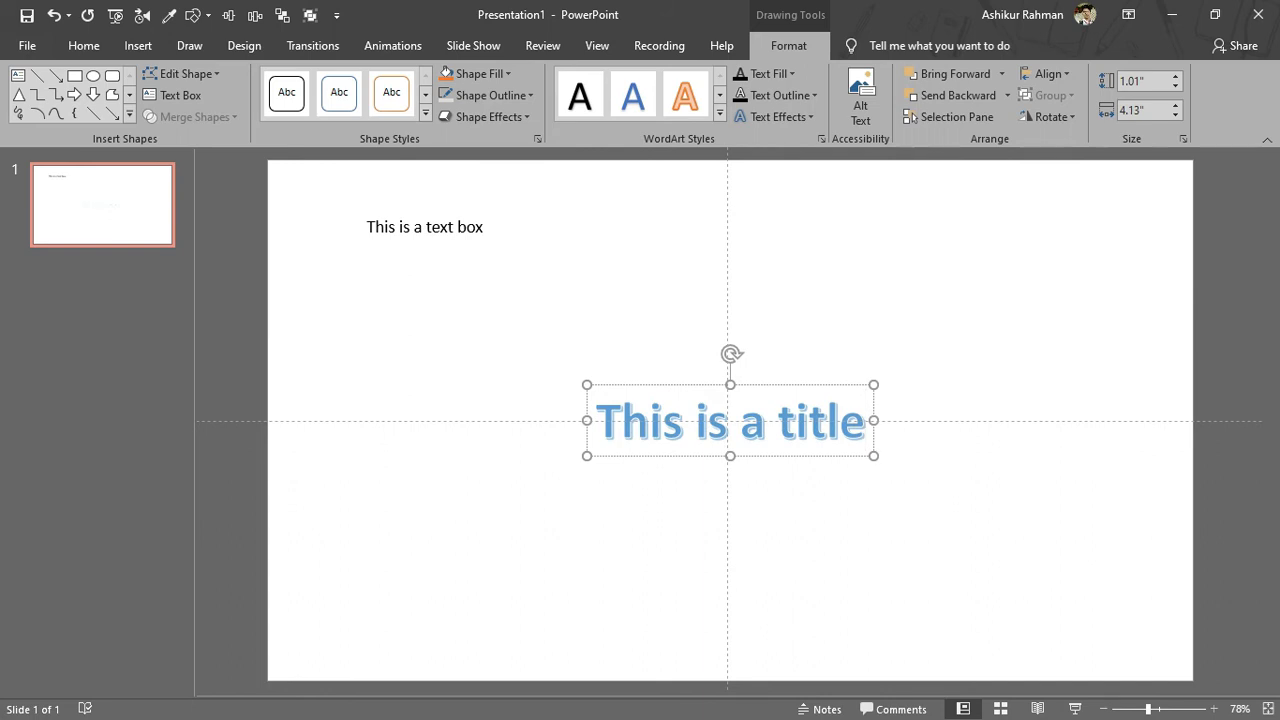
Step: Clear all text boxes from the slide
left_click_drag(765, 385, 759, 172)
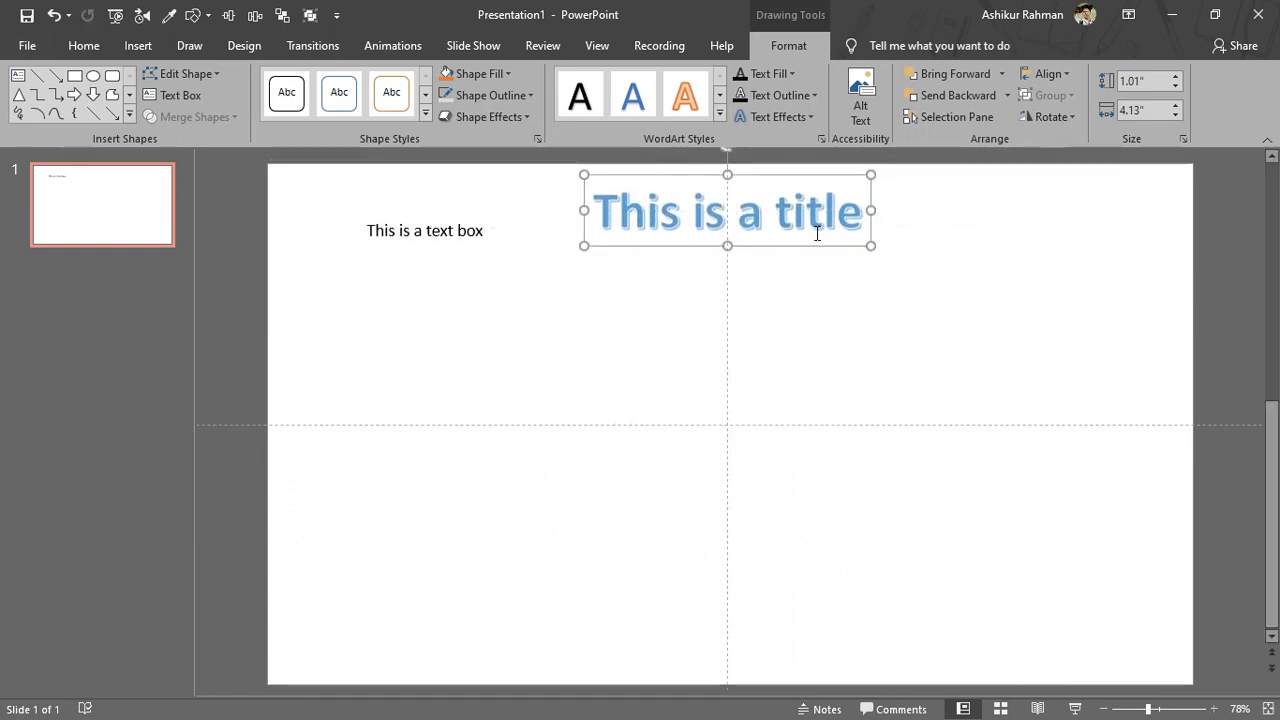
left_click(814, 589)
key("ctrl+a")
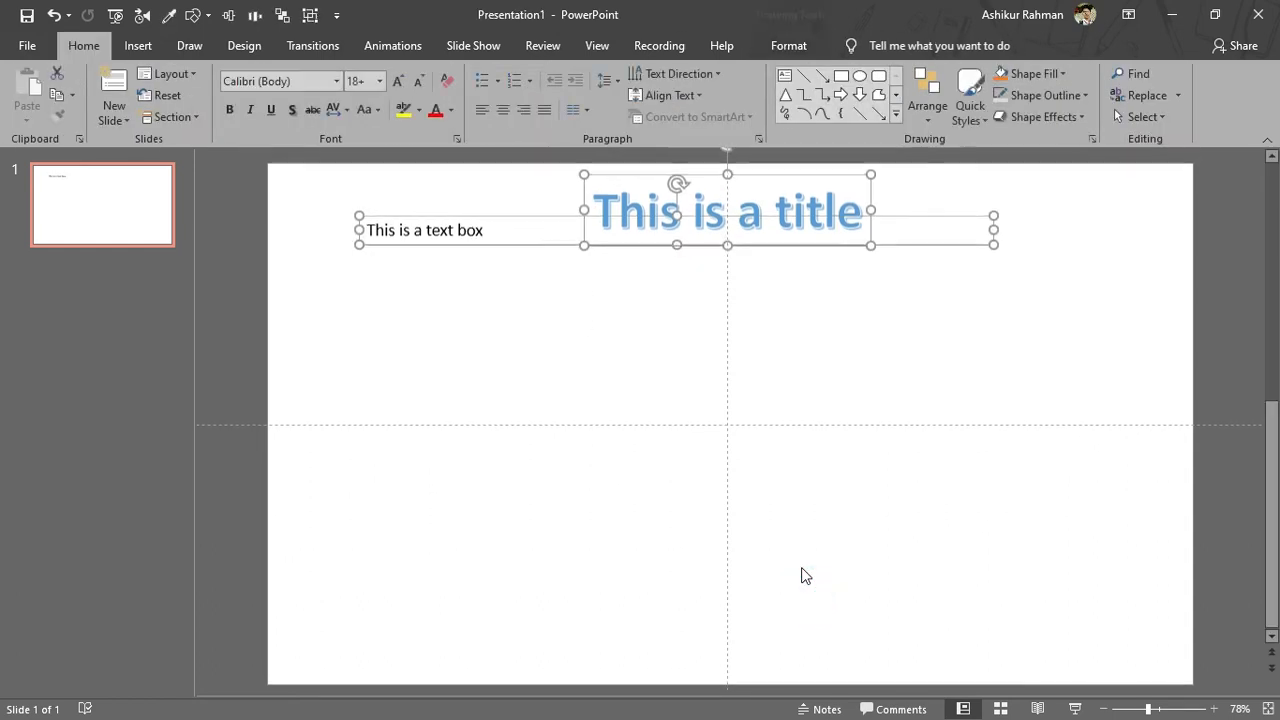
key("Delete")
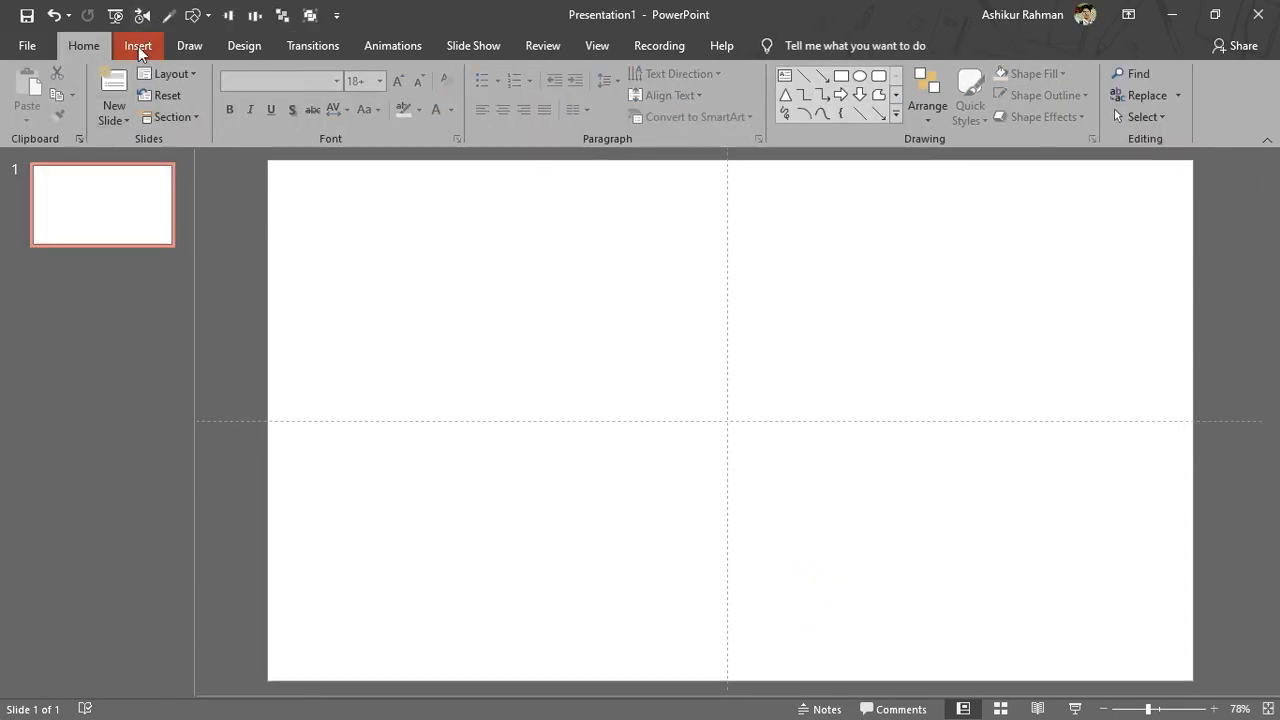
Step: Open Header and Footer, include the date and time, and choose the Friday, January 8, 2021 format
left_click(138, 46)
left_click(883, 109)
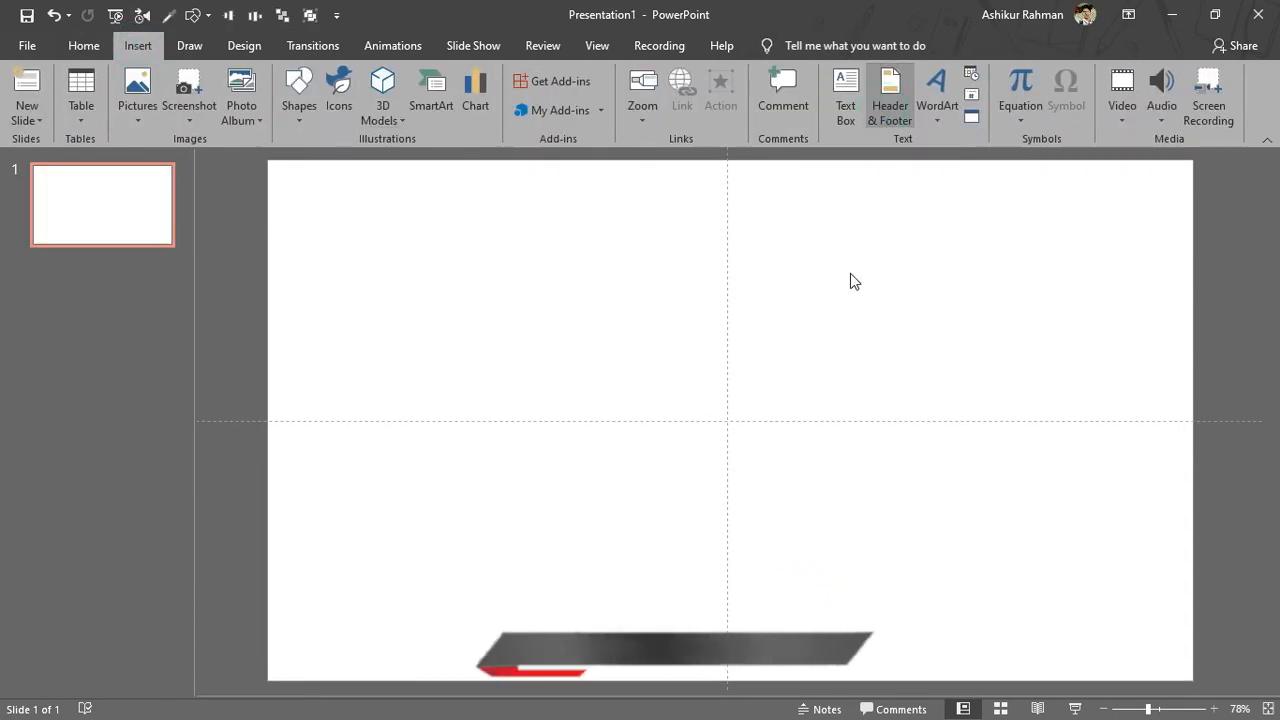
left_click_drag(744, 191, 815, 182)
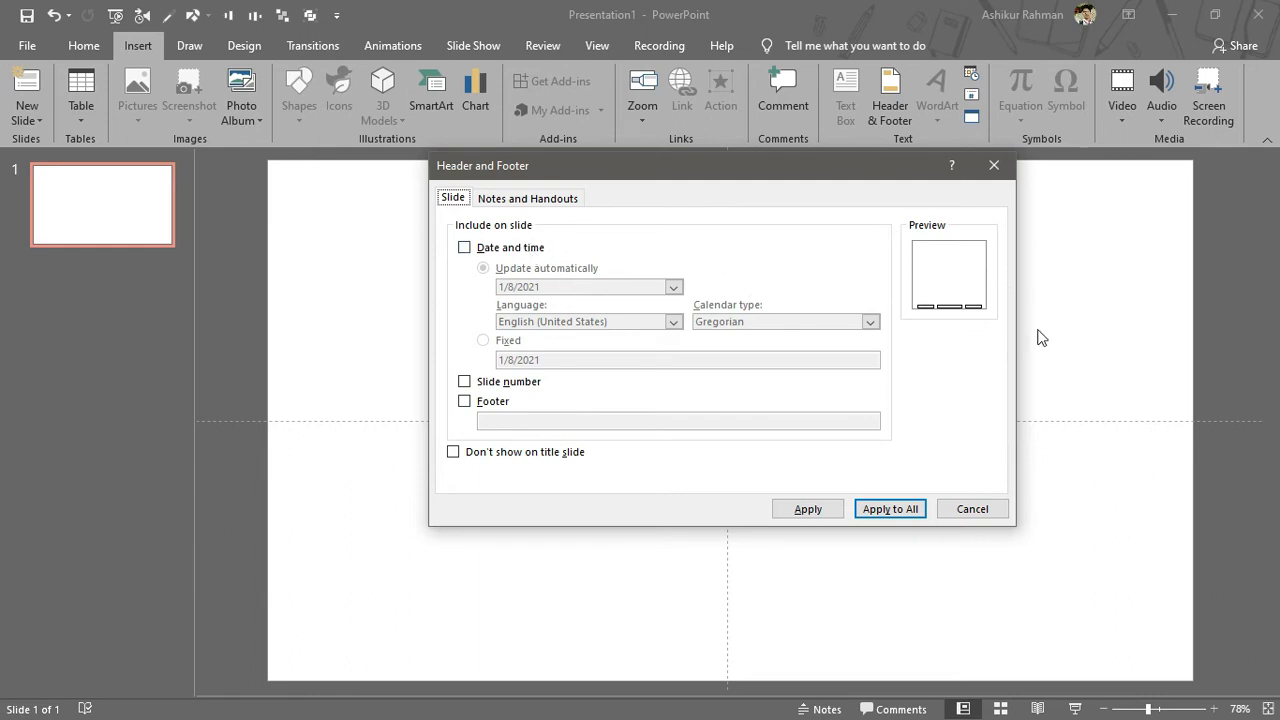
left_click(464, 248)
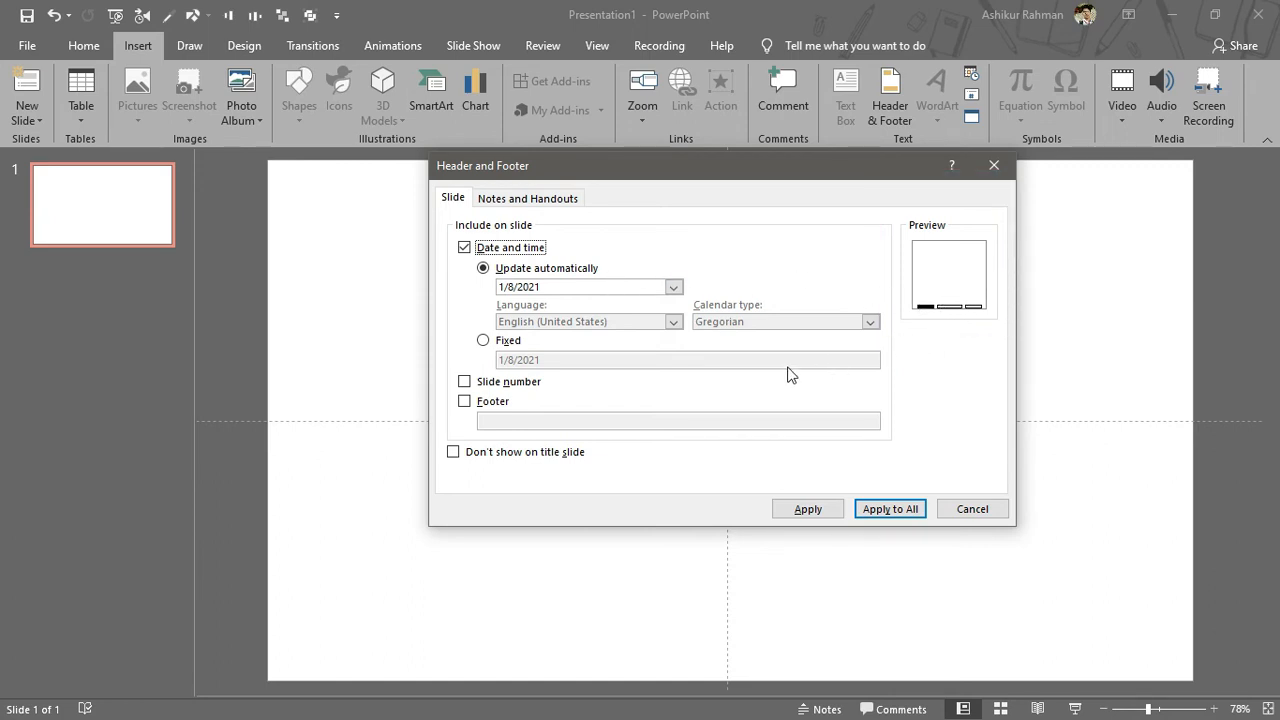
left_click(675, 288)
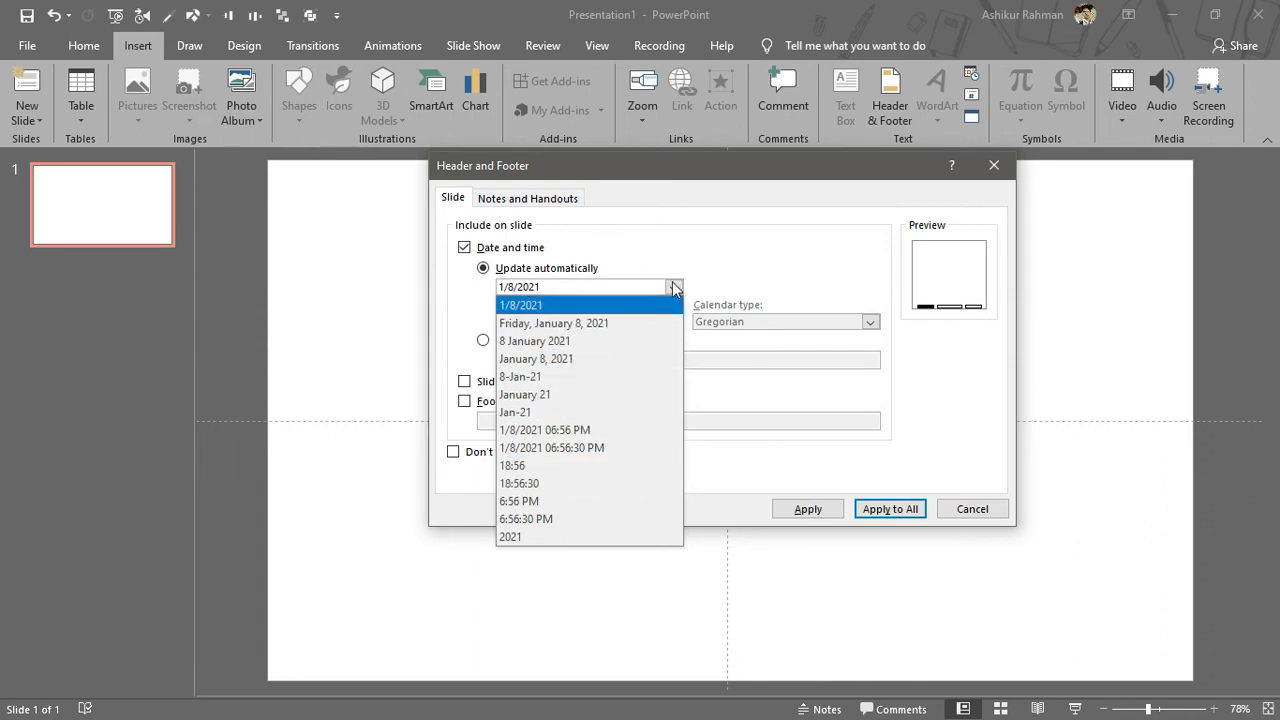
left_click(606, 323)
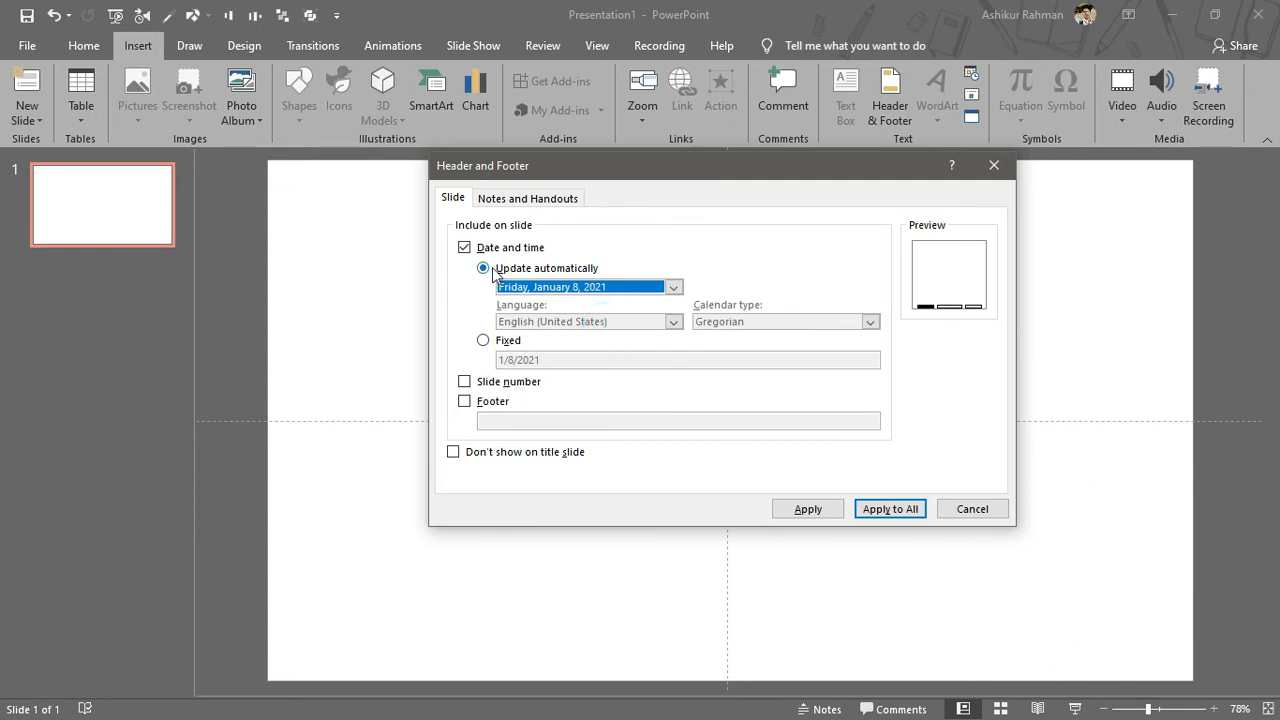
left_click(505, 342)
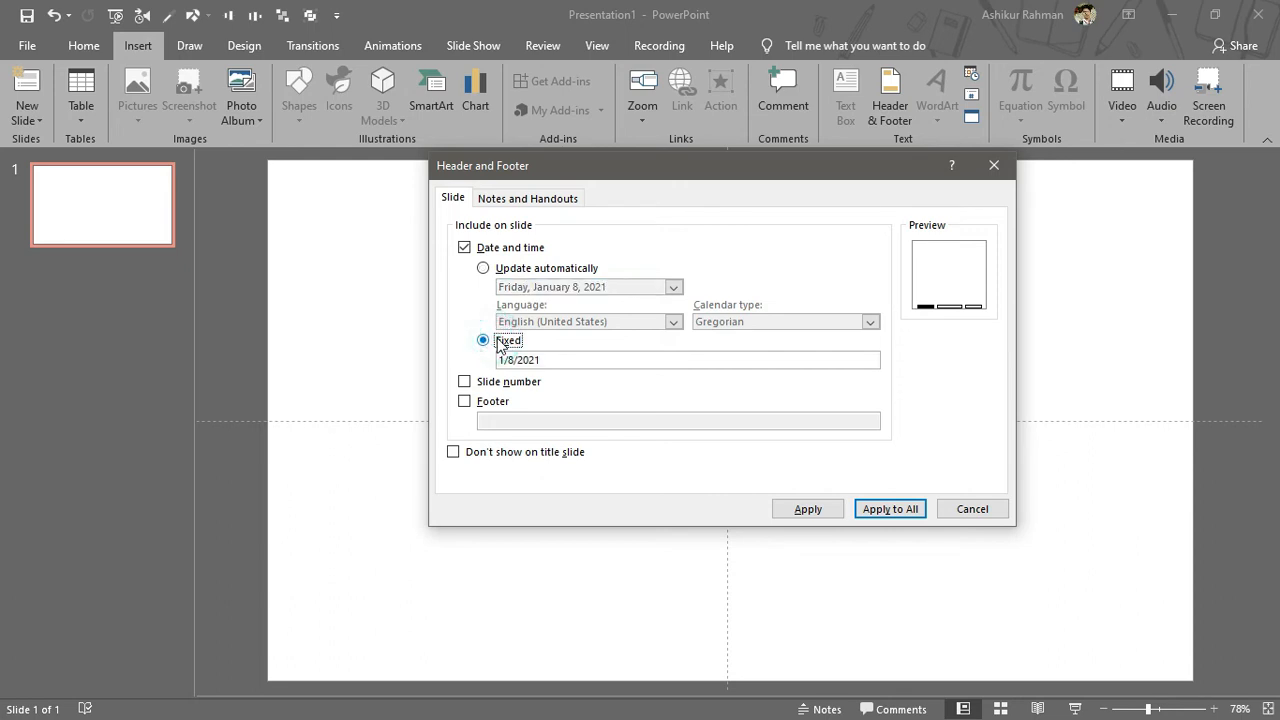
left_click_drag(603, 361, 430, 358)
key("BackSpace")
left_click(500, 268)
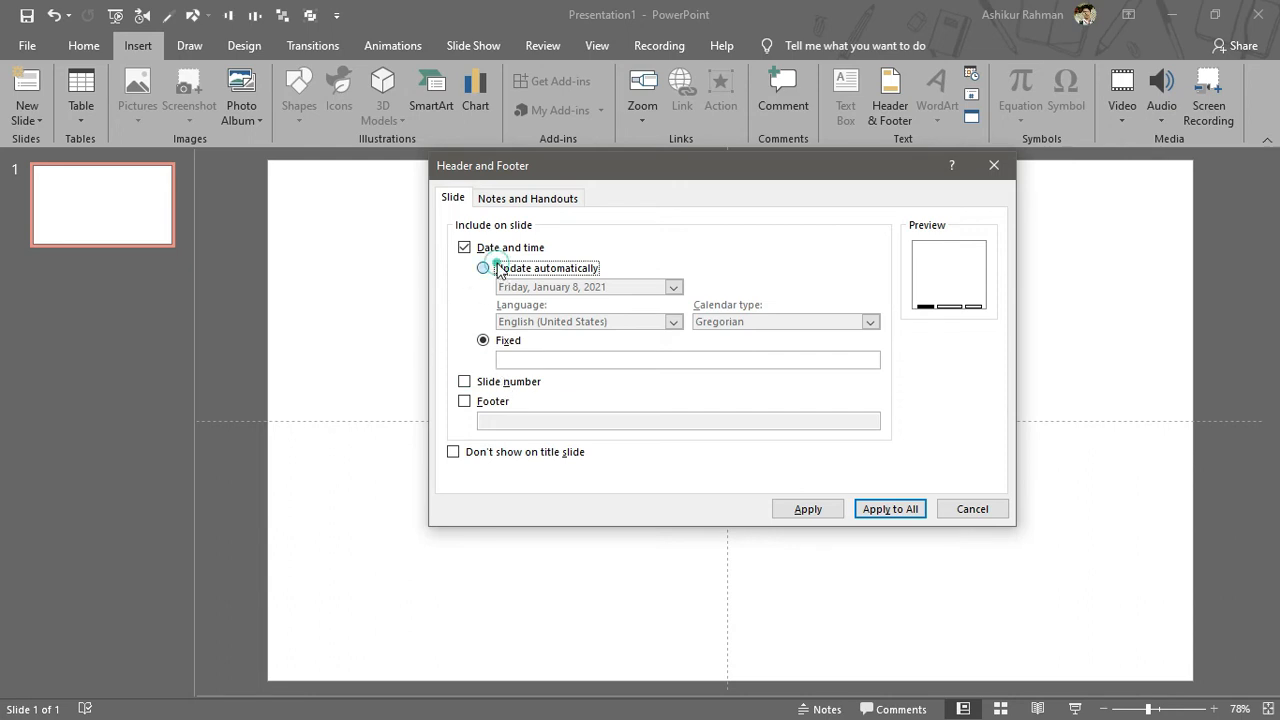
Step: Enable the slide number and a footer reading LERNERS HUT, and apply the settings to all slides
left_click(466, 383)
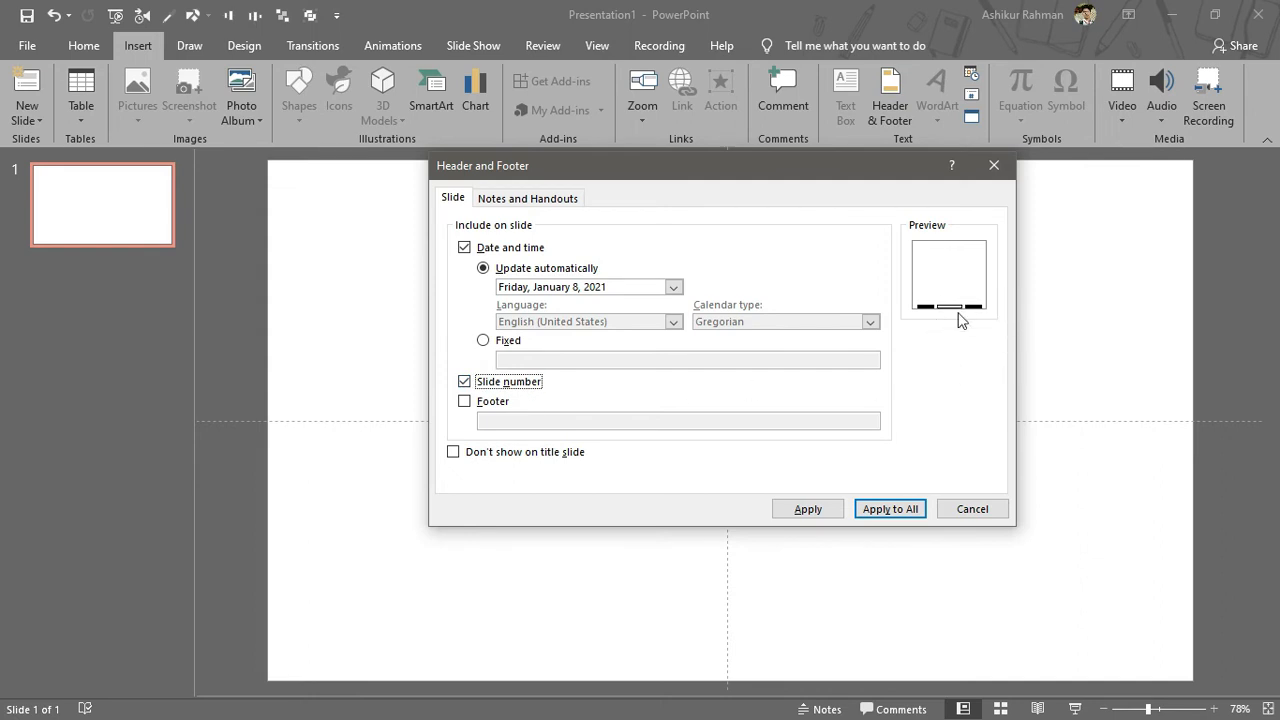
left_click(490, 402)
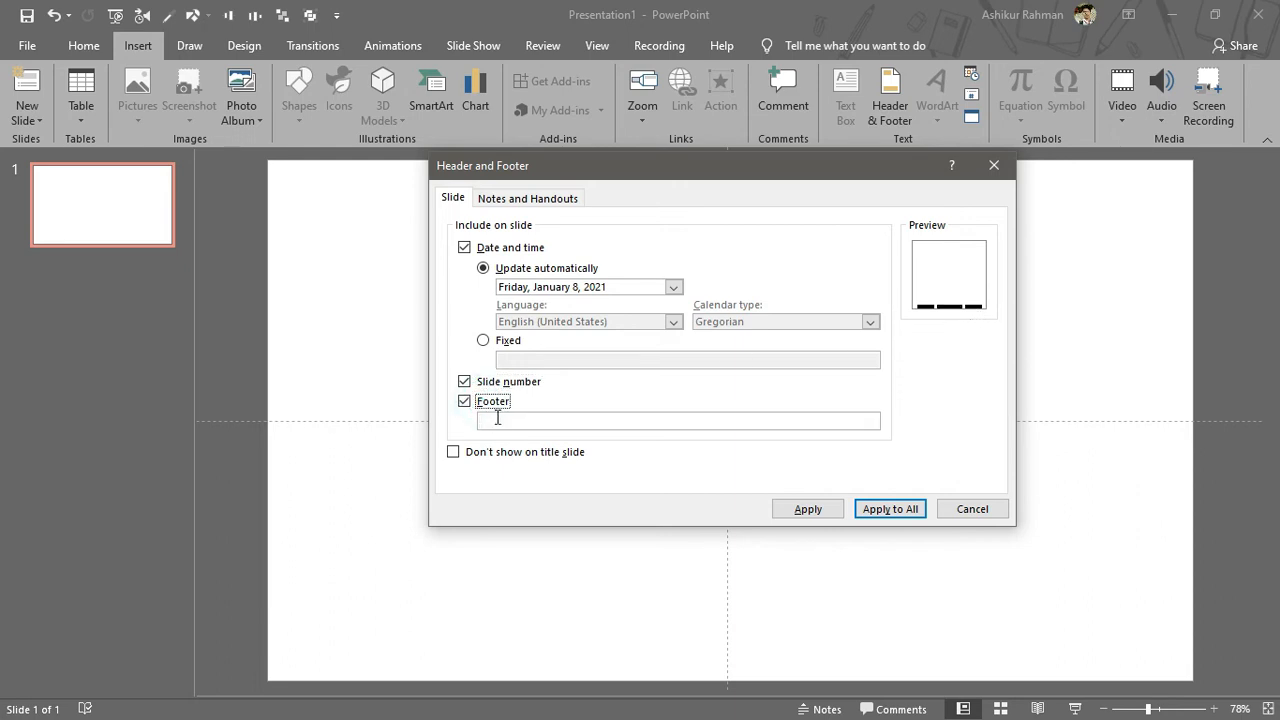
left_click(529, 422)
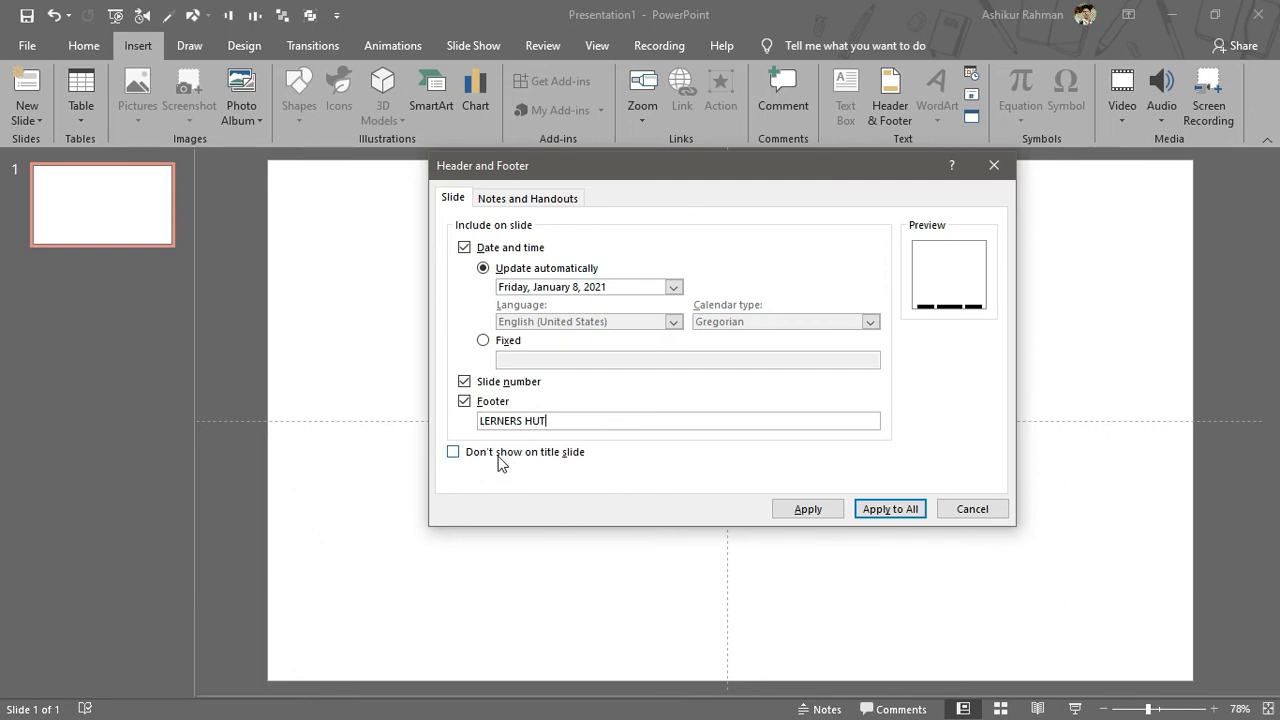
left_click(889, 509)
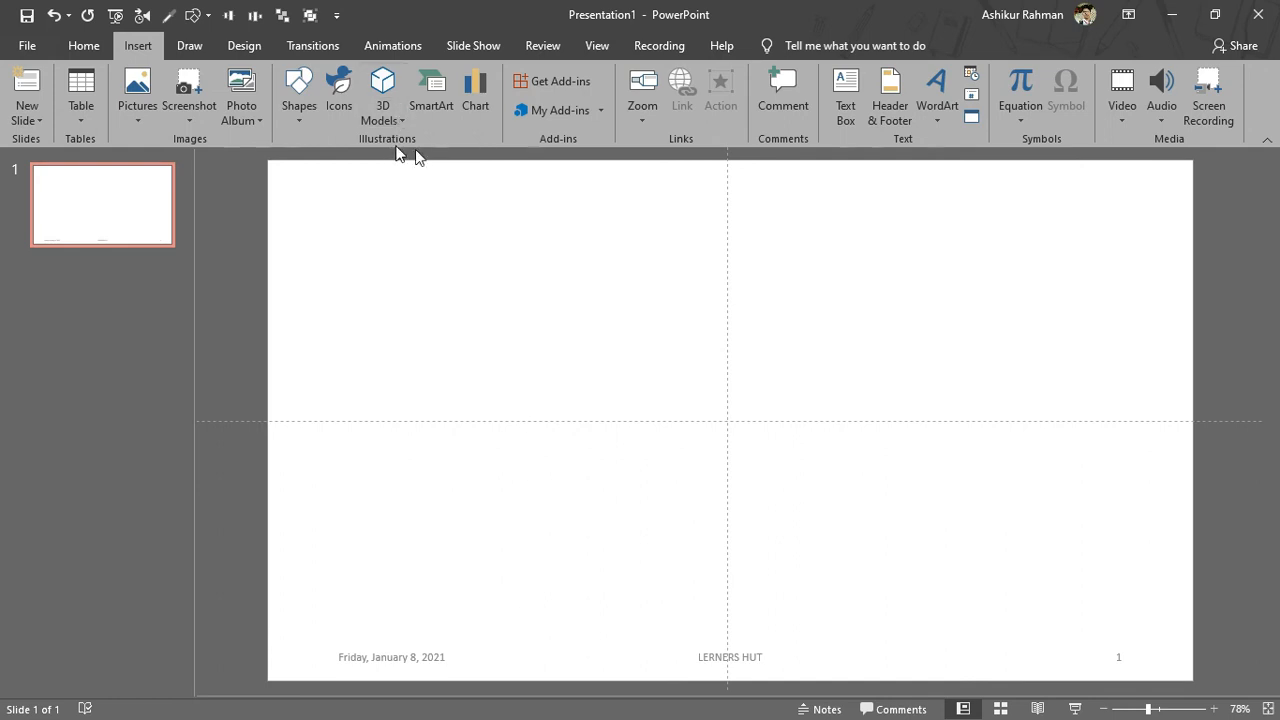
Step: Set the slide background to a solid near-black fill
left_click(240, 47)
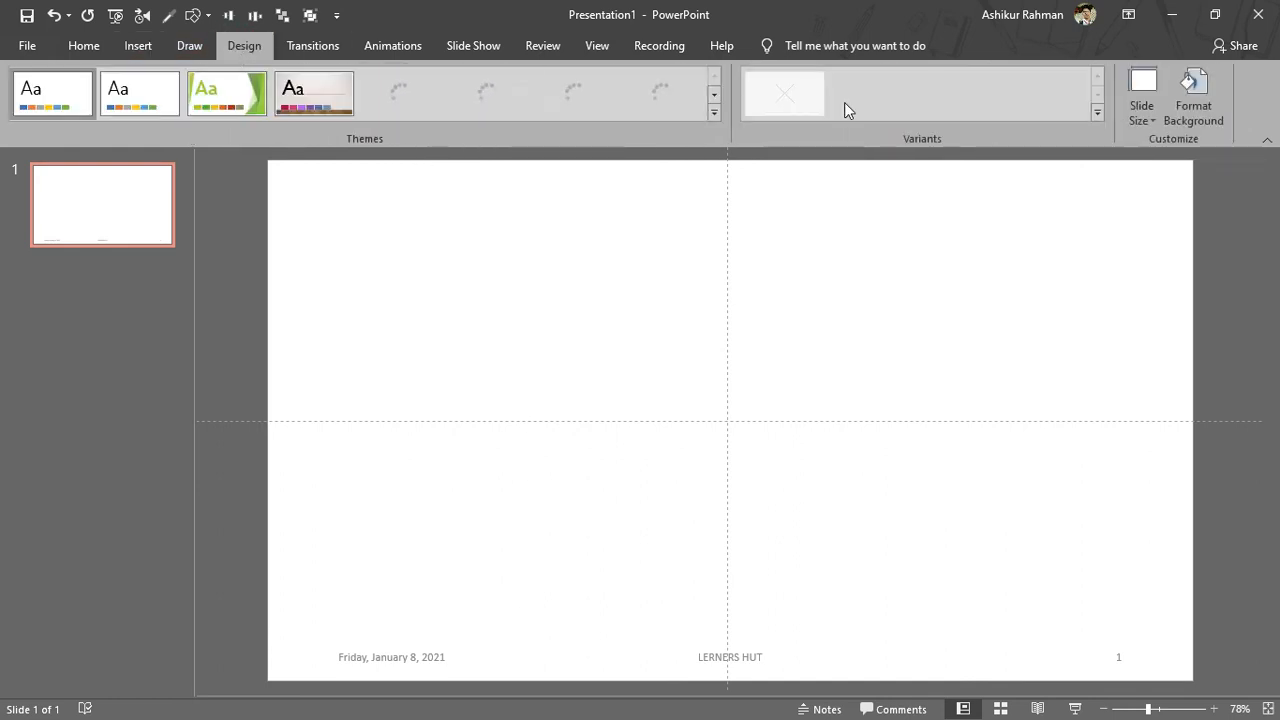
left_click(1163, 112)
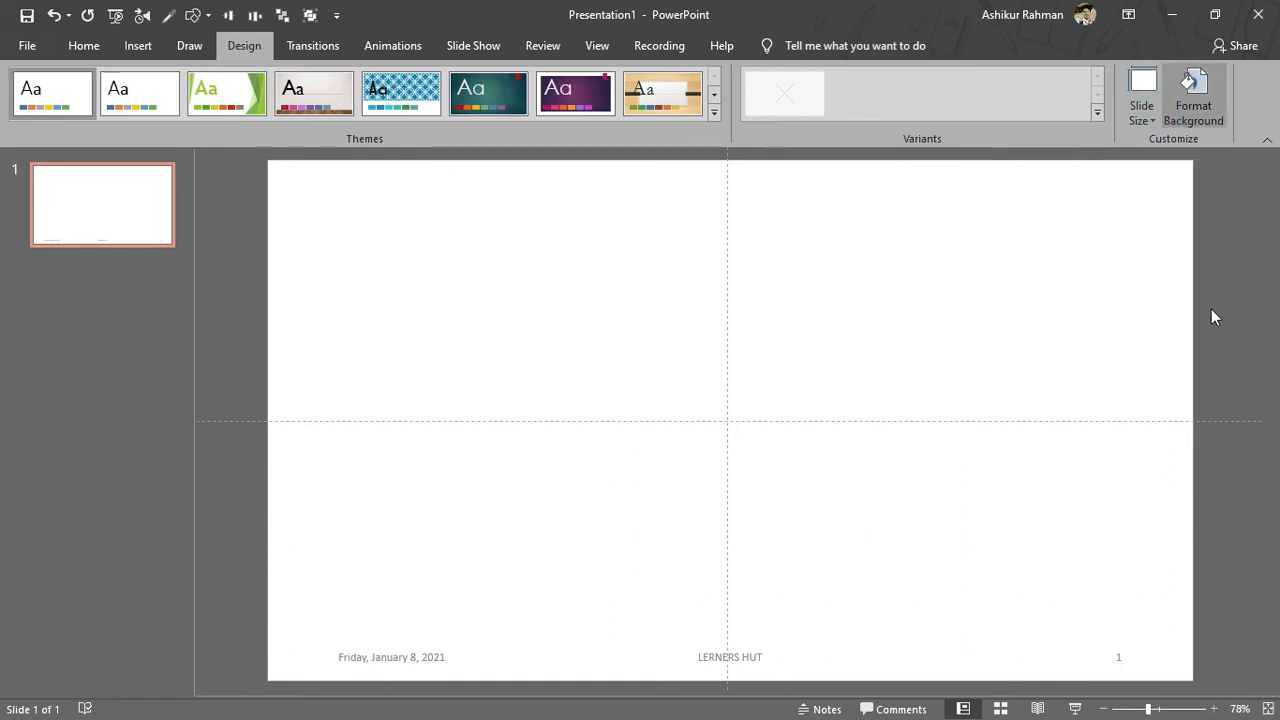
left_click(1222, 399)
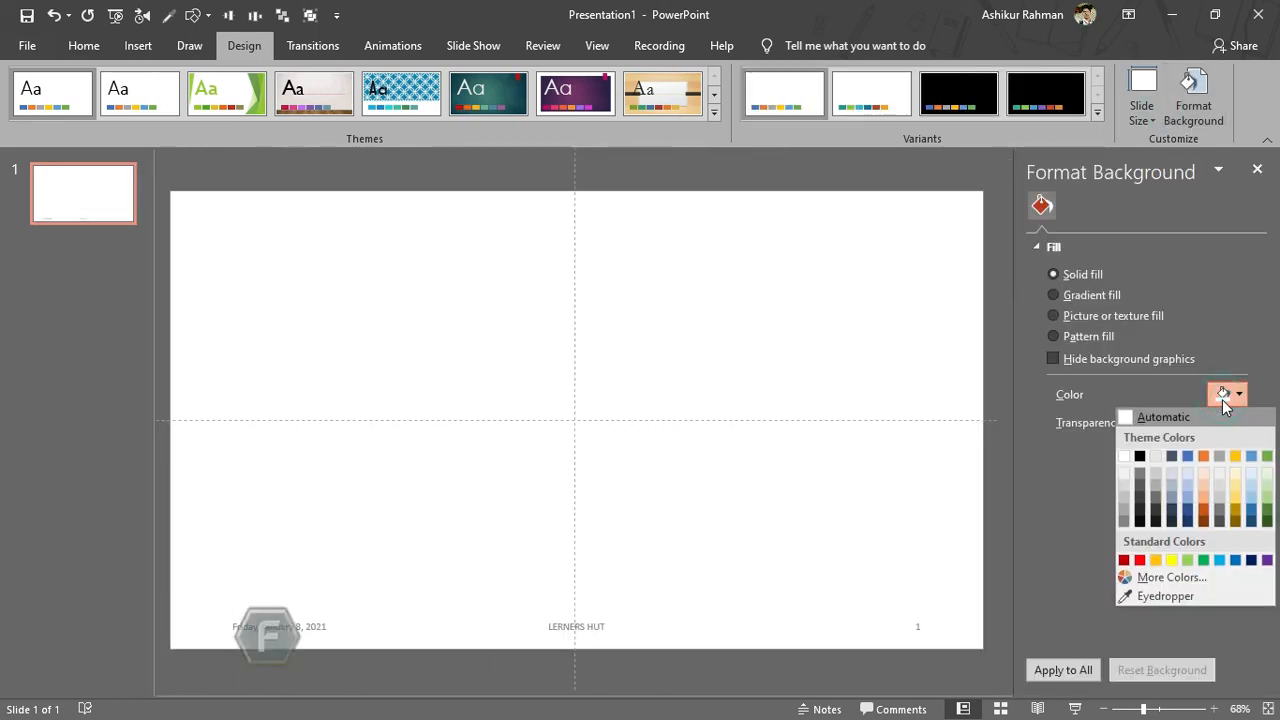
left_click(1156, 520)
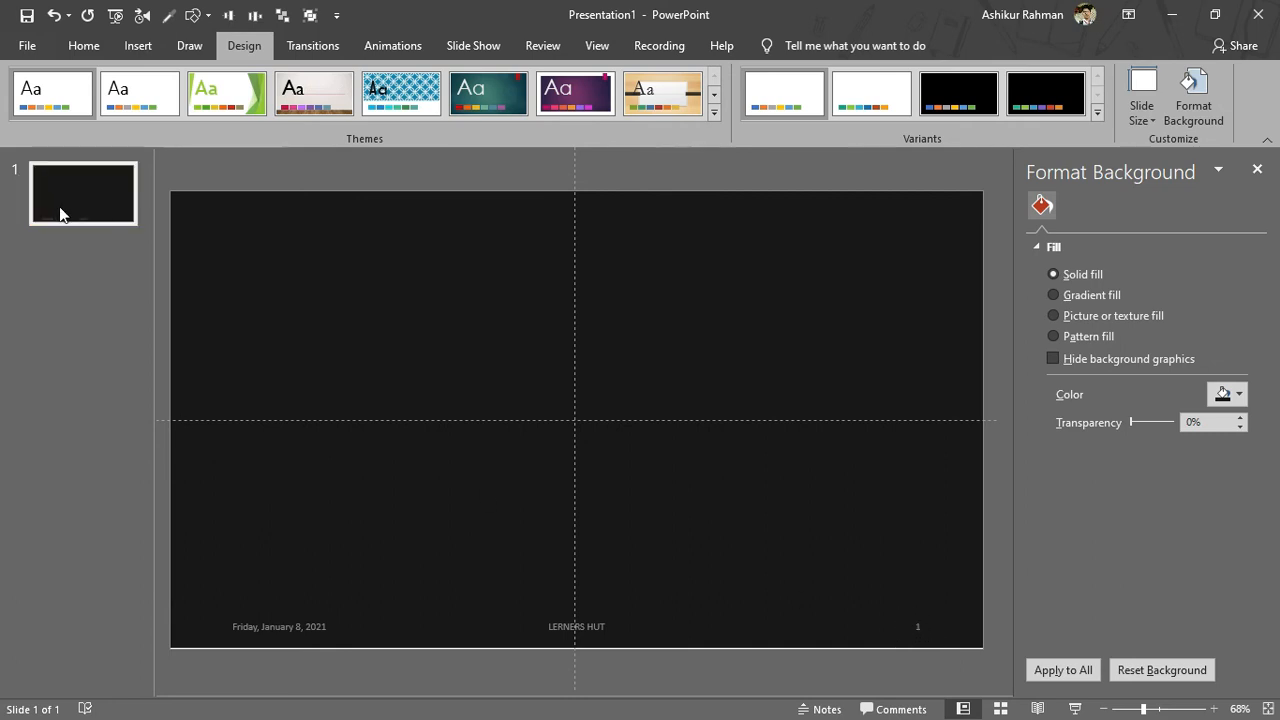
Step: Add a new slide and duplicate the first slide, then close the background pane
key("ctrl+m")
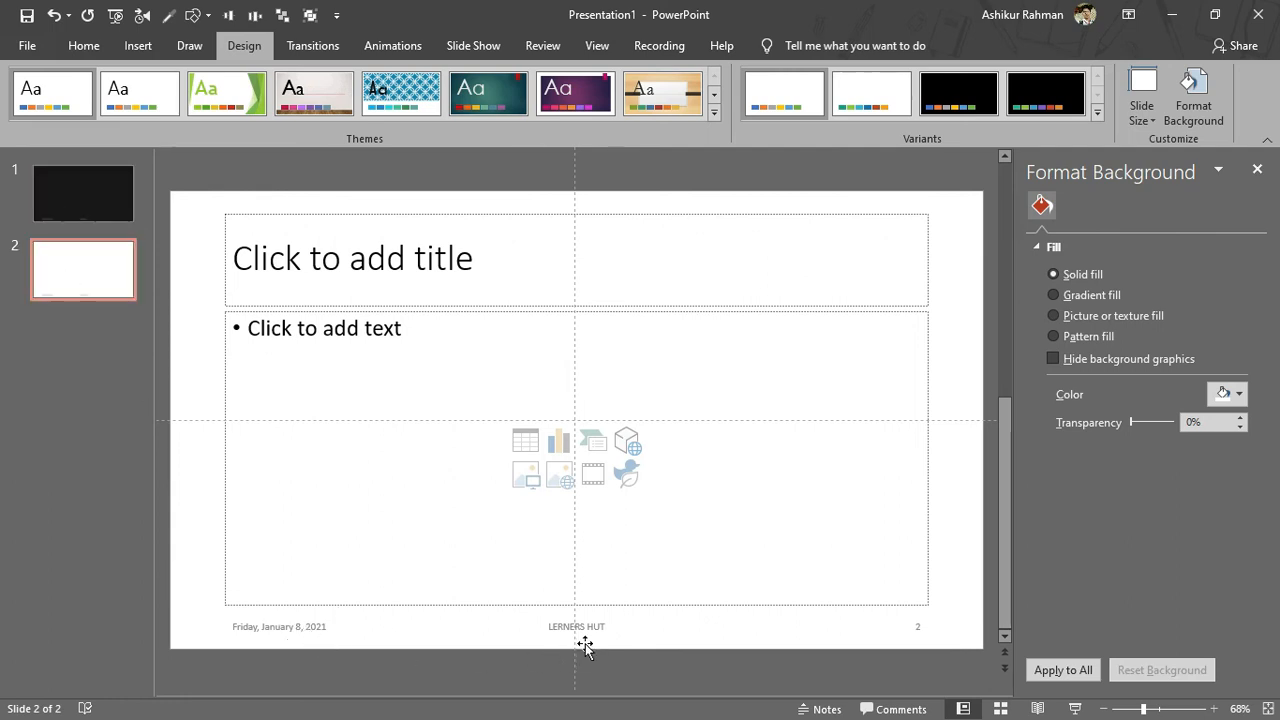
left_click(110, 204)
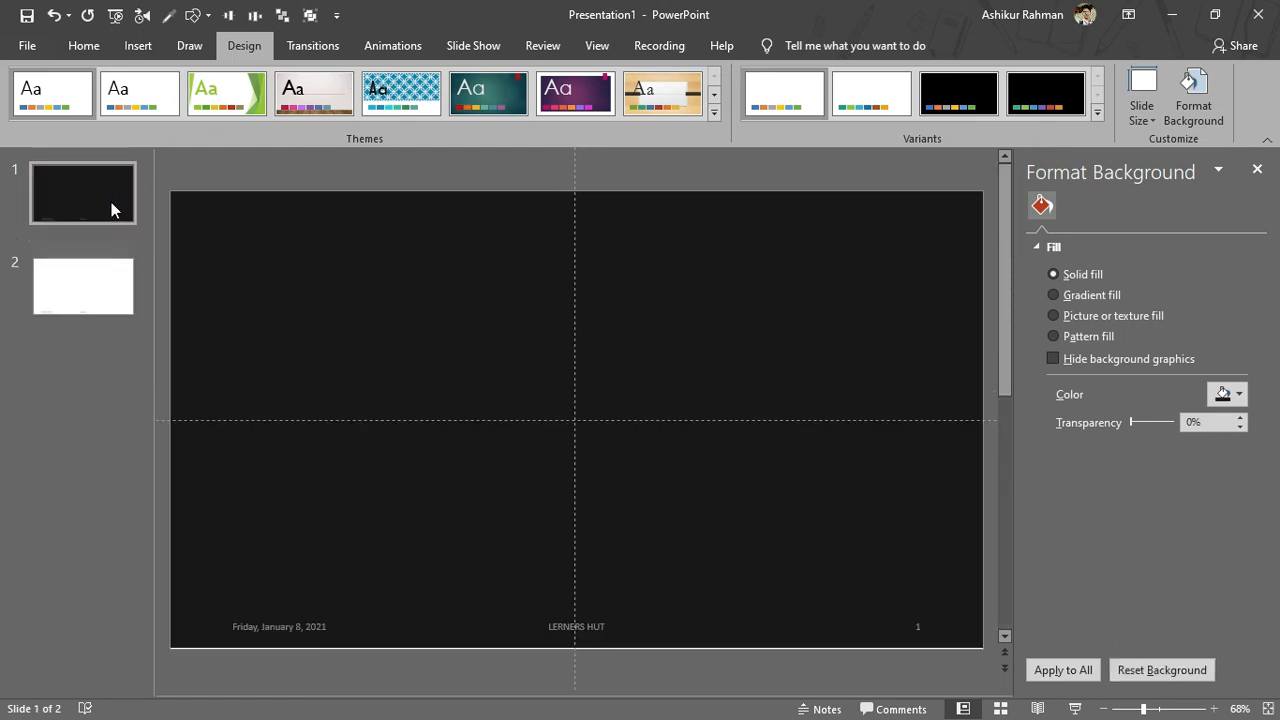
key("ctrl+d")
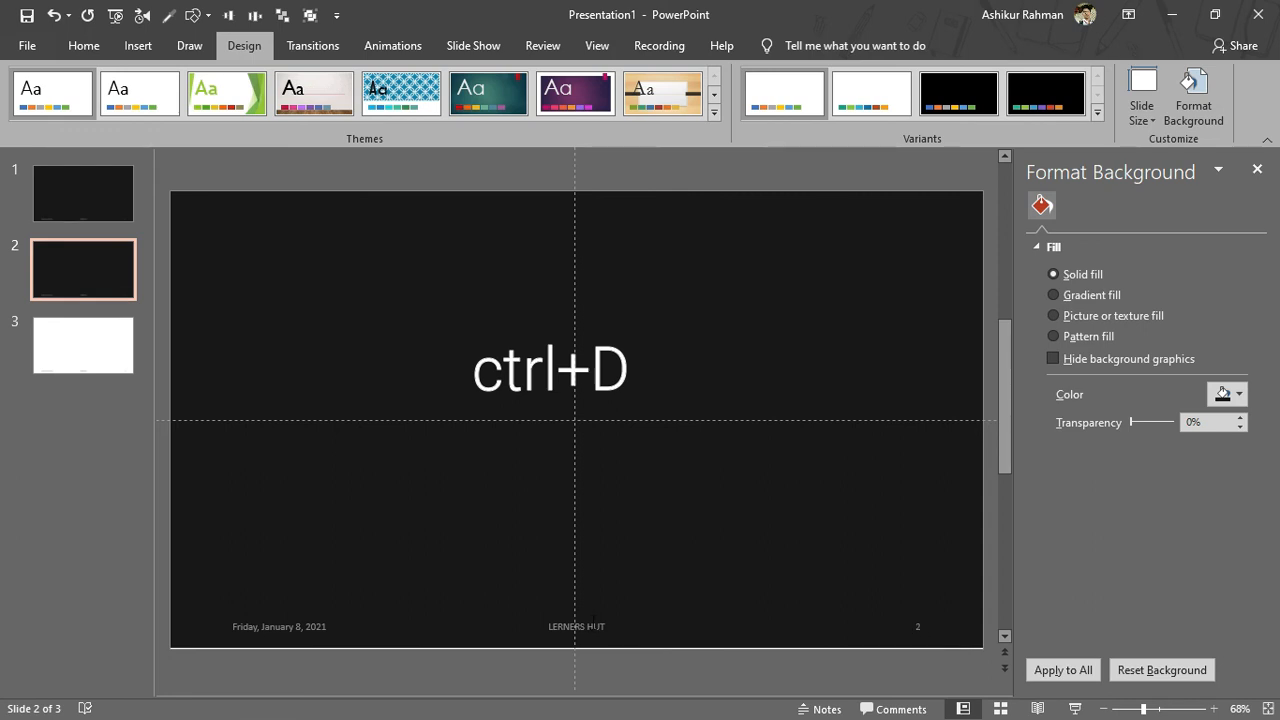
left_click(1264, 181)
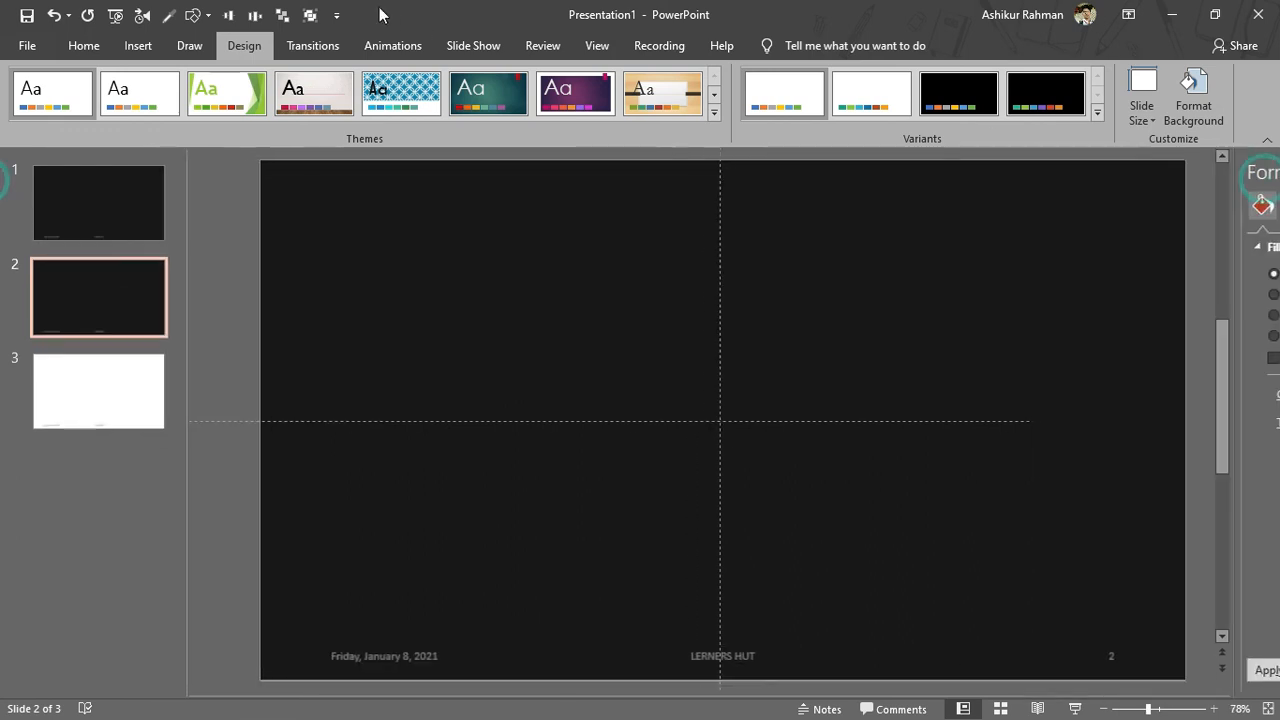
Step: Open the slide number and date-and-time commands to view their dialog, closing it each time
left_click(138, 45)
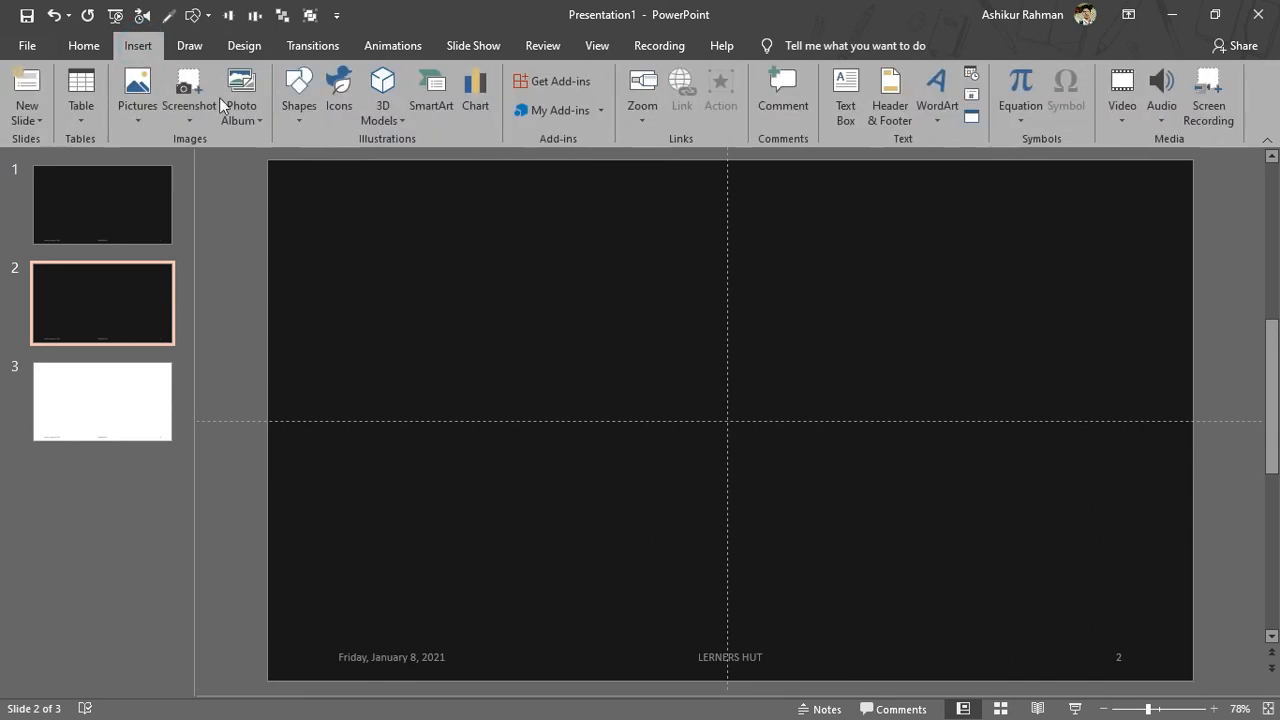
left_click(973, 95)
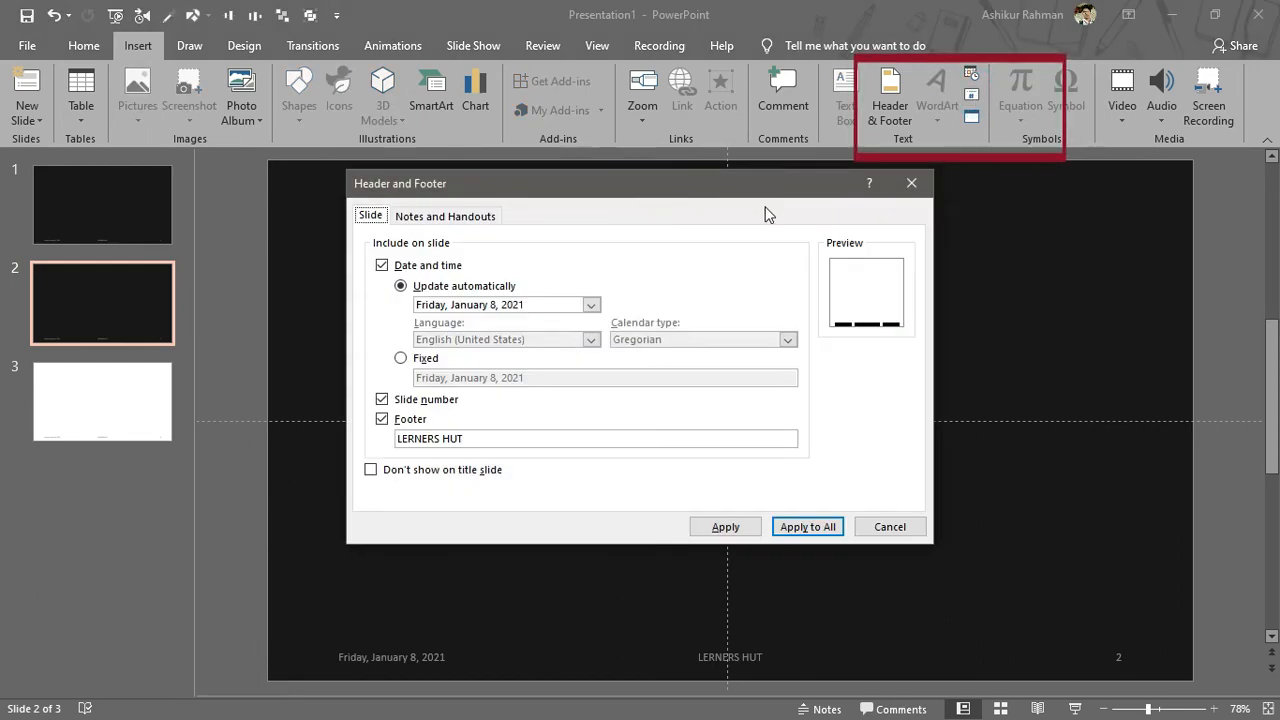
left_click(903, 190)
left_click(971, 93)
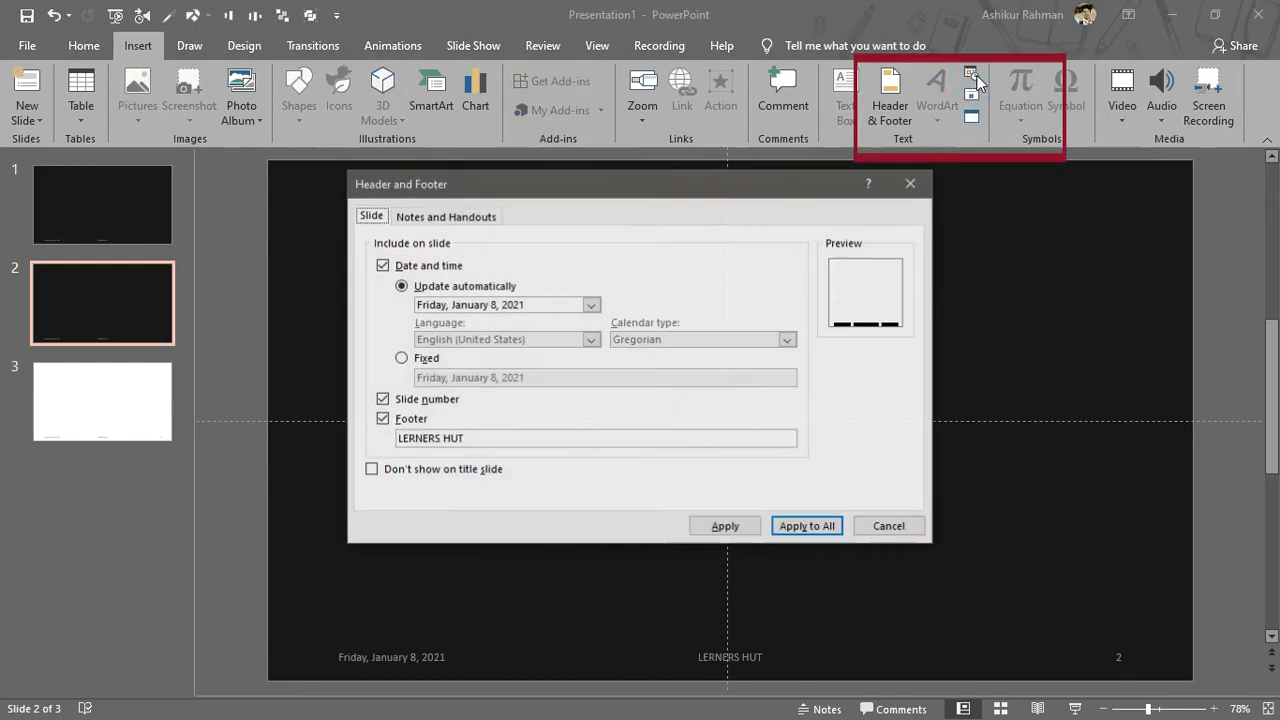
left_click(909, 182)
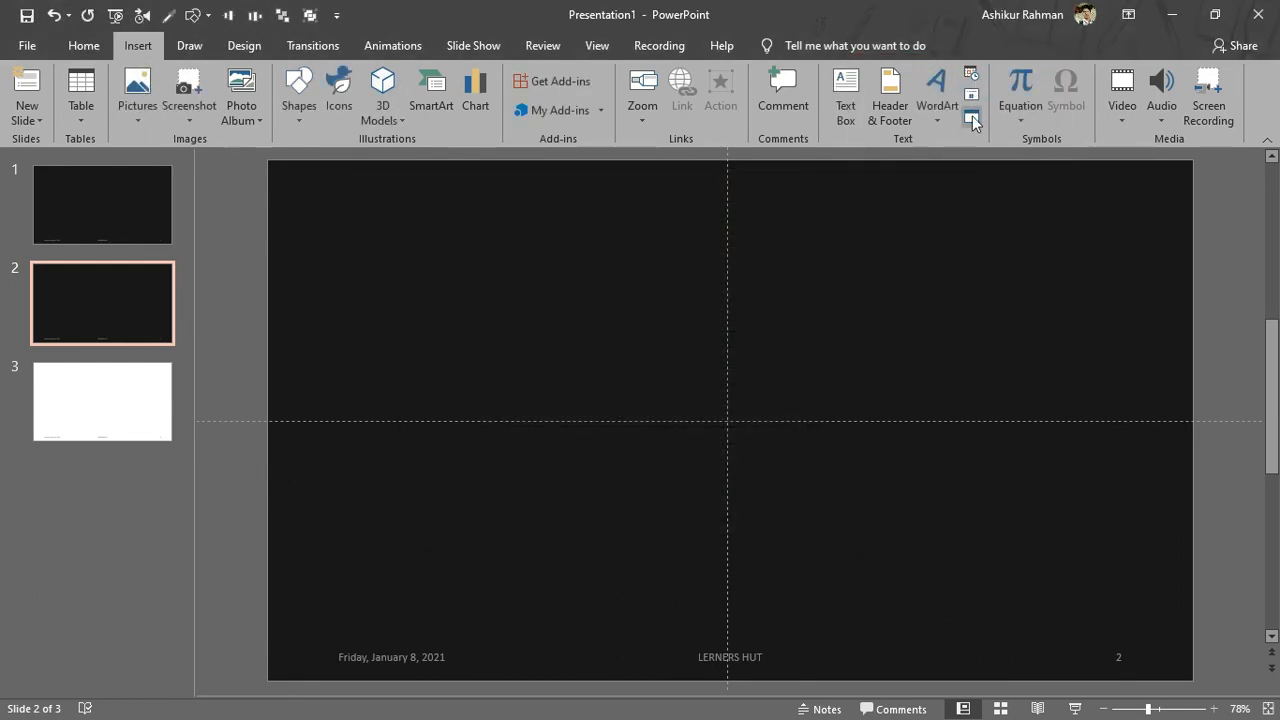
Step: Insert the LOREM IPSAM.docx file from Downloads as an object created from file
left_click(971, 118)
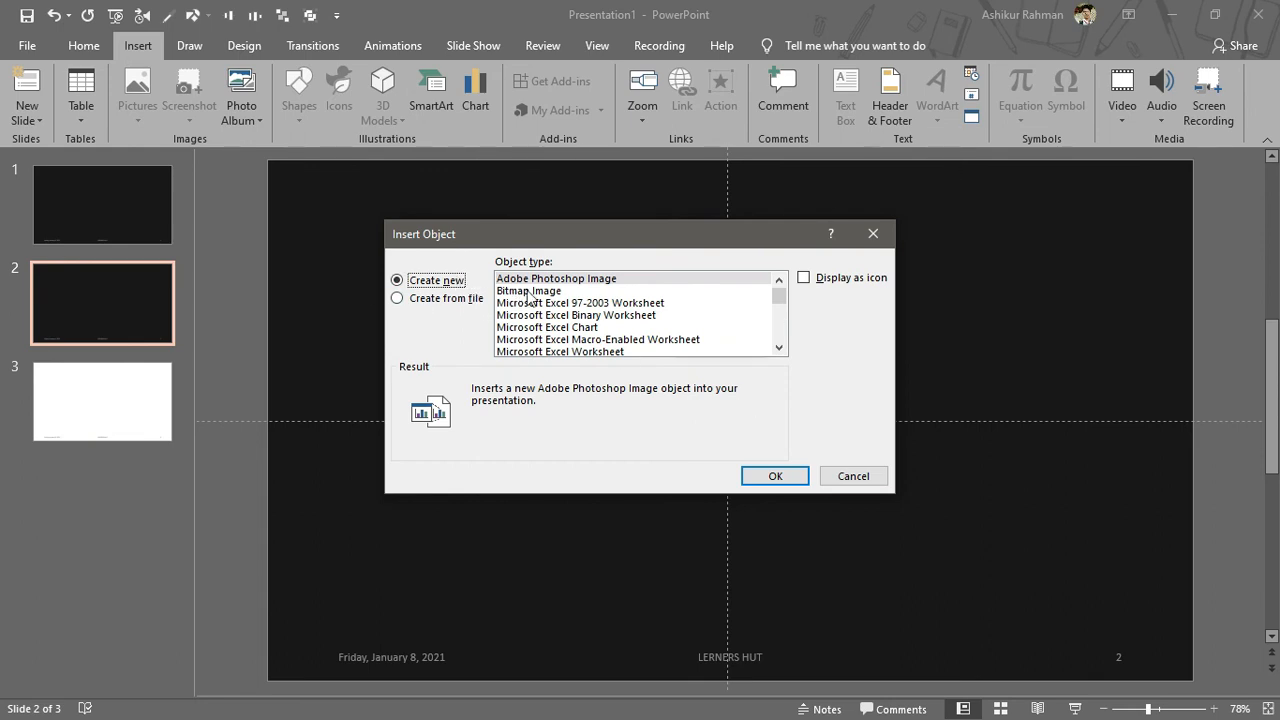
scroll(548, 291, "down", 2)
left_click(465, 300)
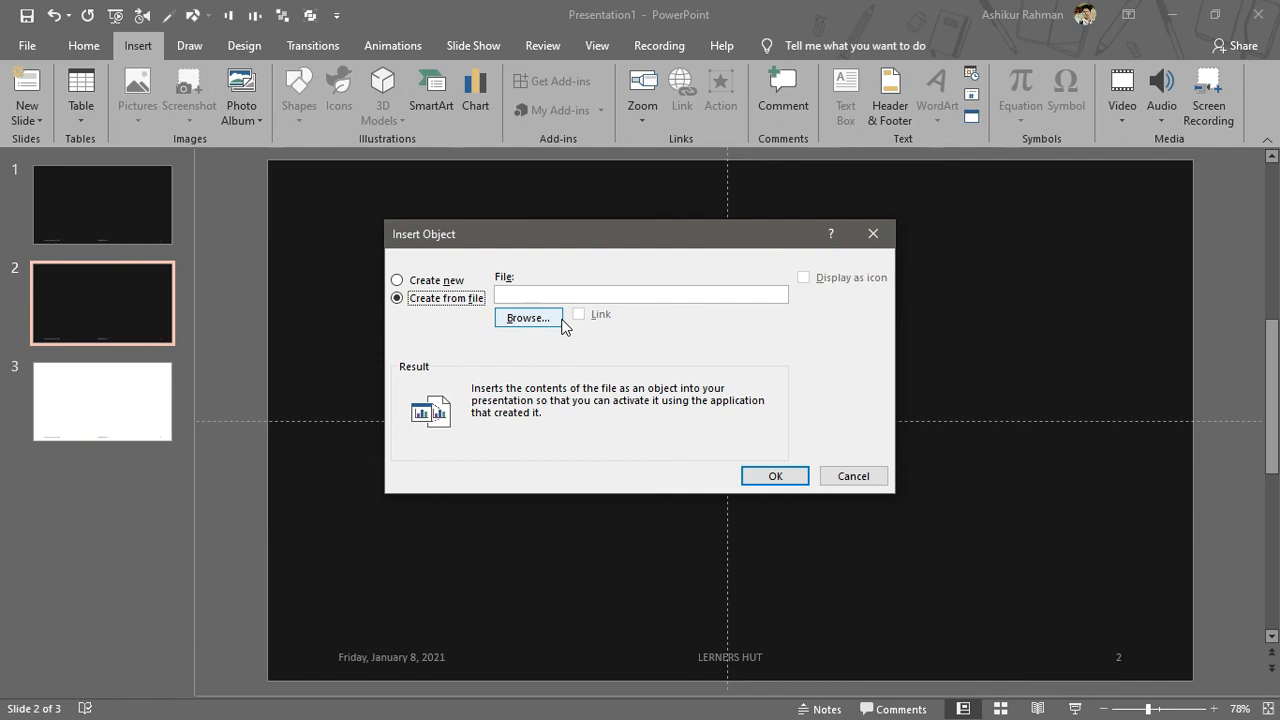
left_click(536, 325)
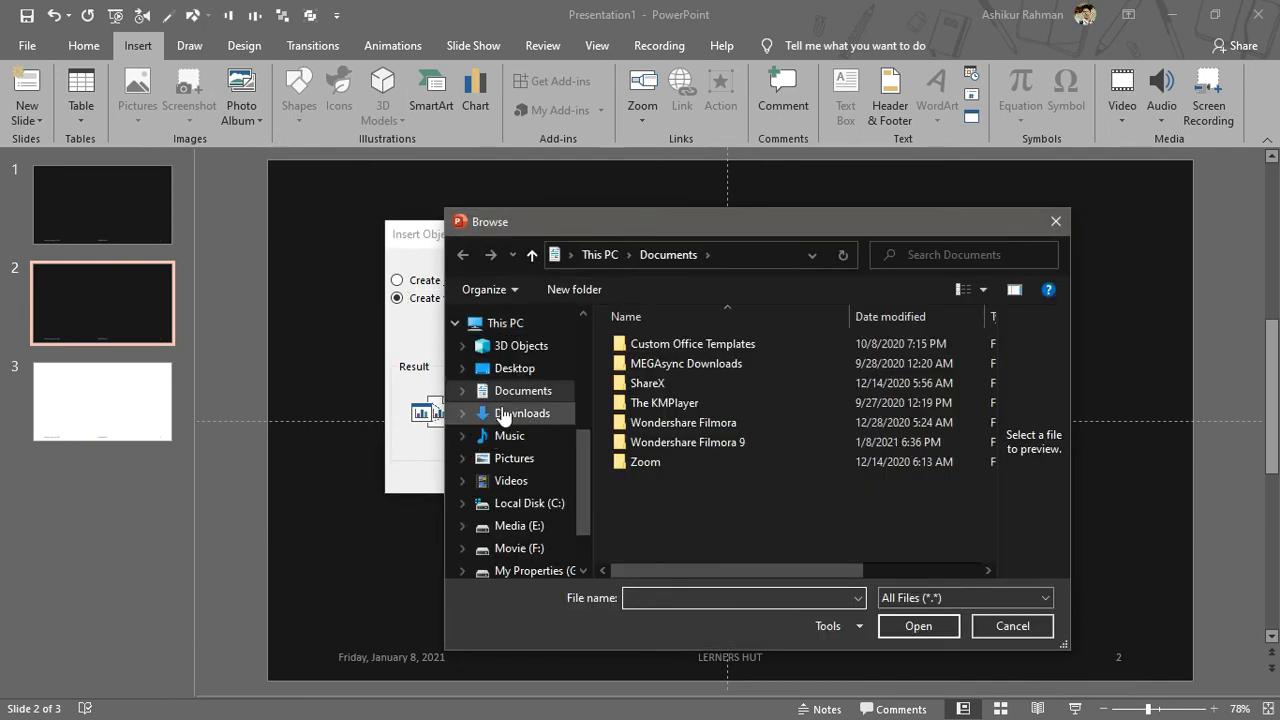
left_click(503, 414)
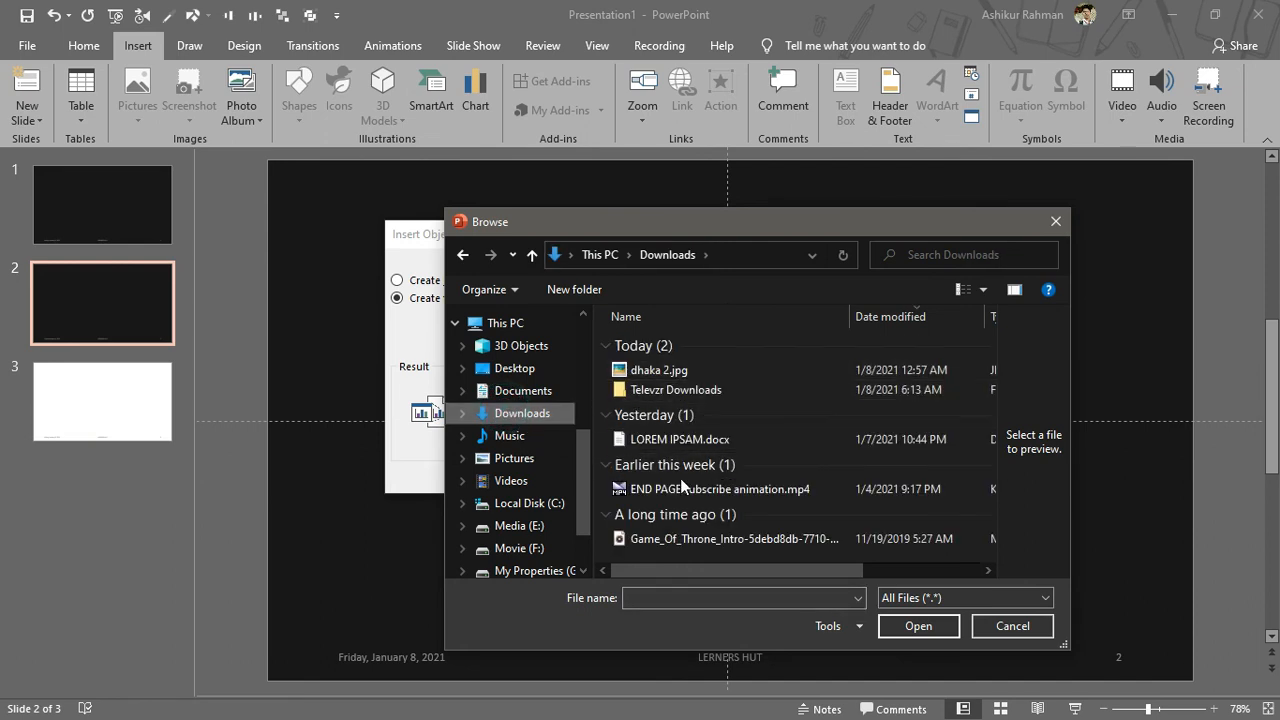
left_click(677, 443)
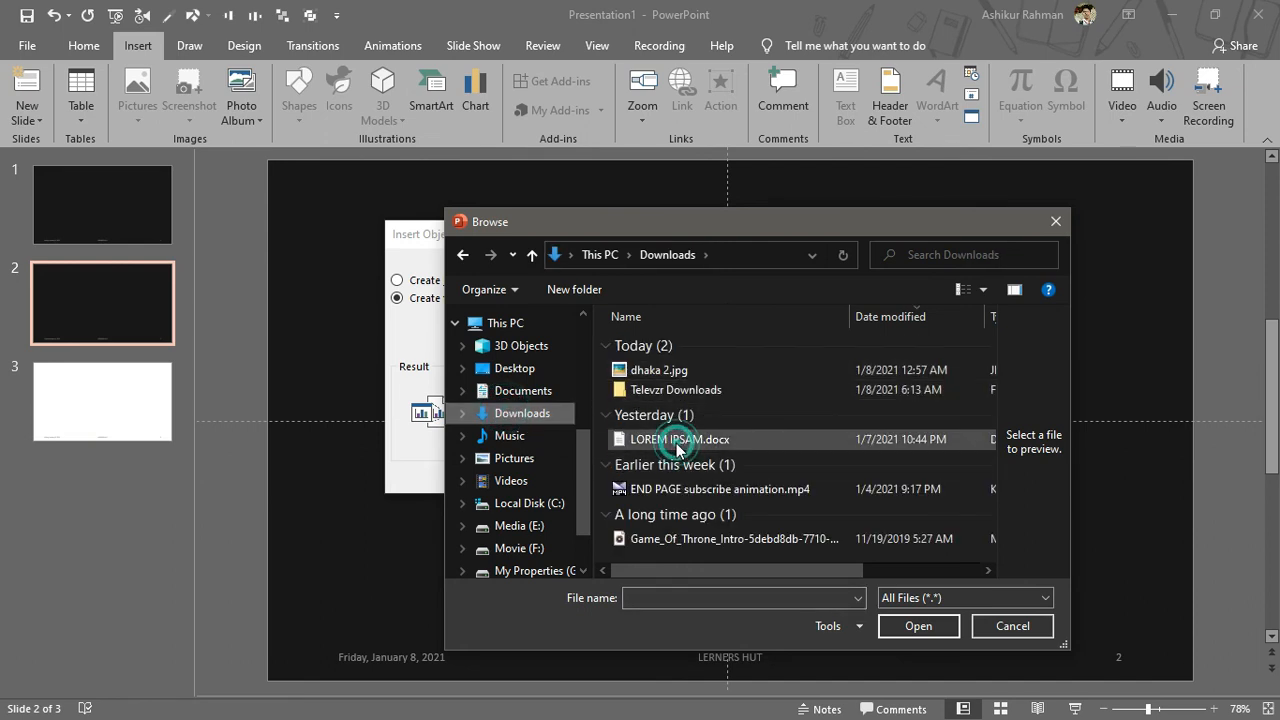
left_click(907, 635)
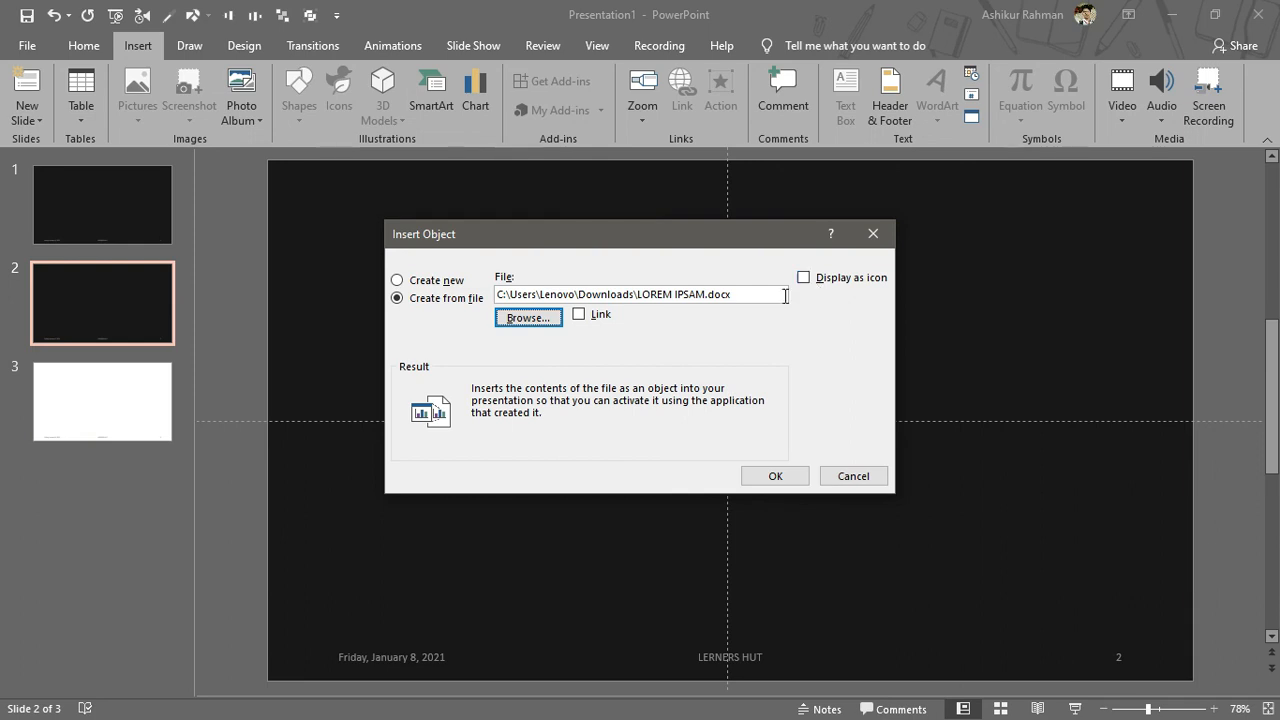
left_click(776, 477)
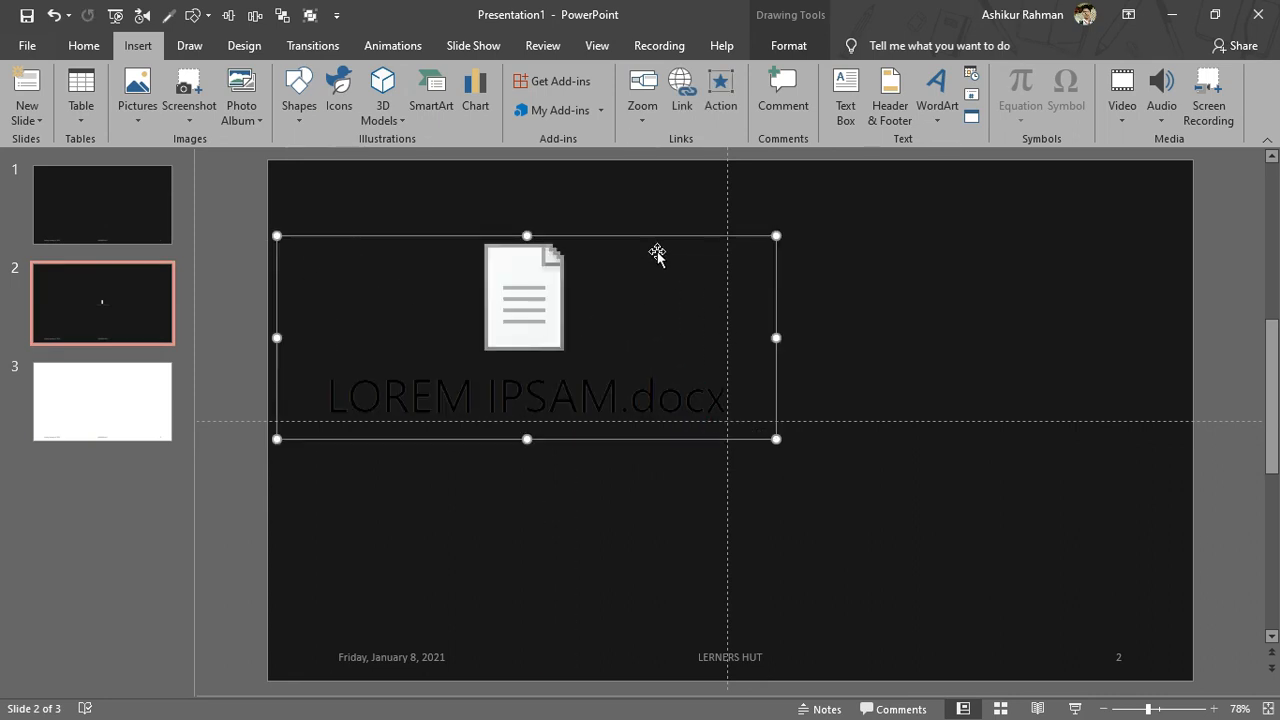
Step: Move the embedded document to the slide centre and open it in Word
left_click_drag(634, 233, 814, 300)
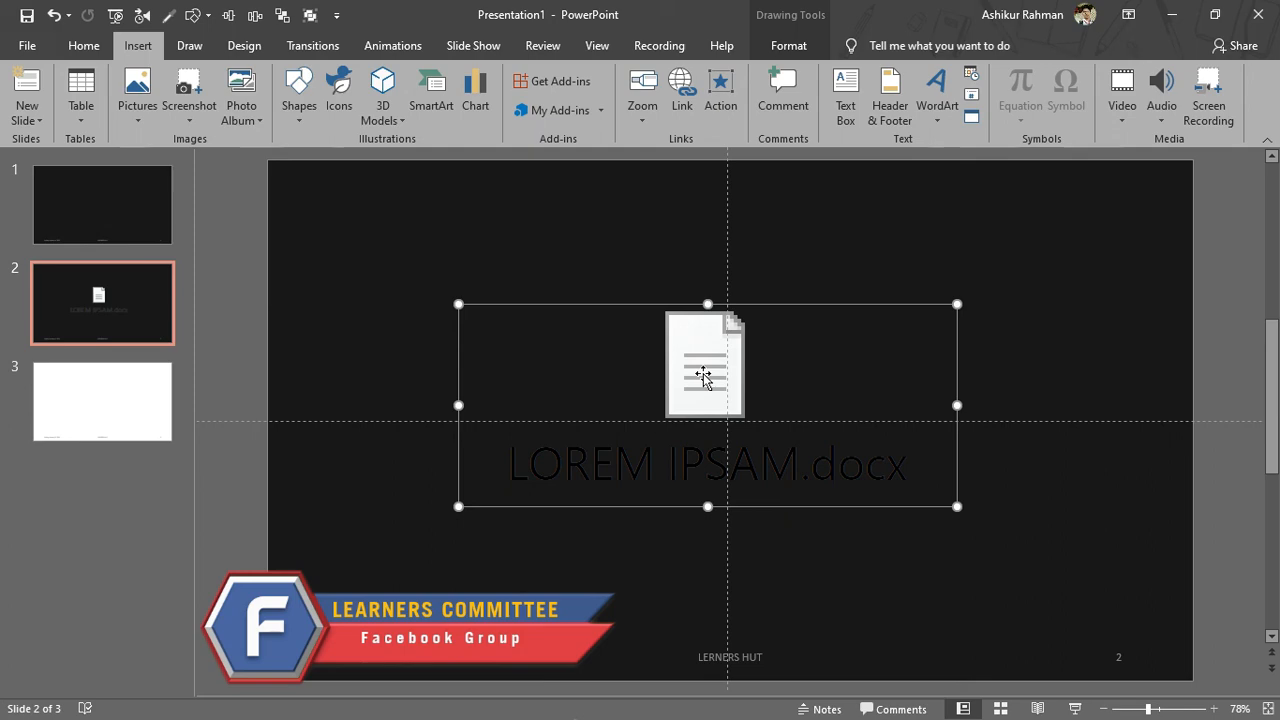
double_click(703, 377)
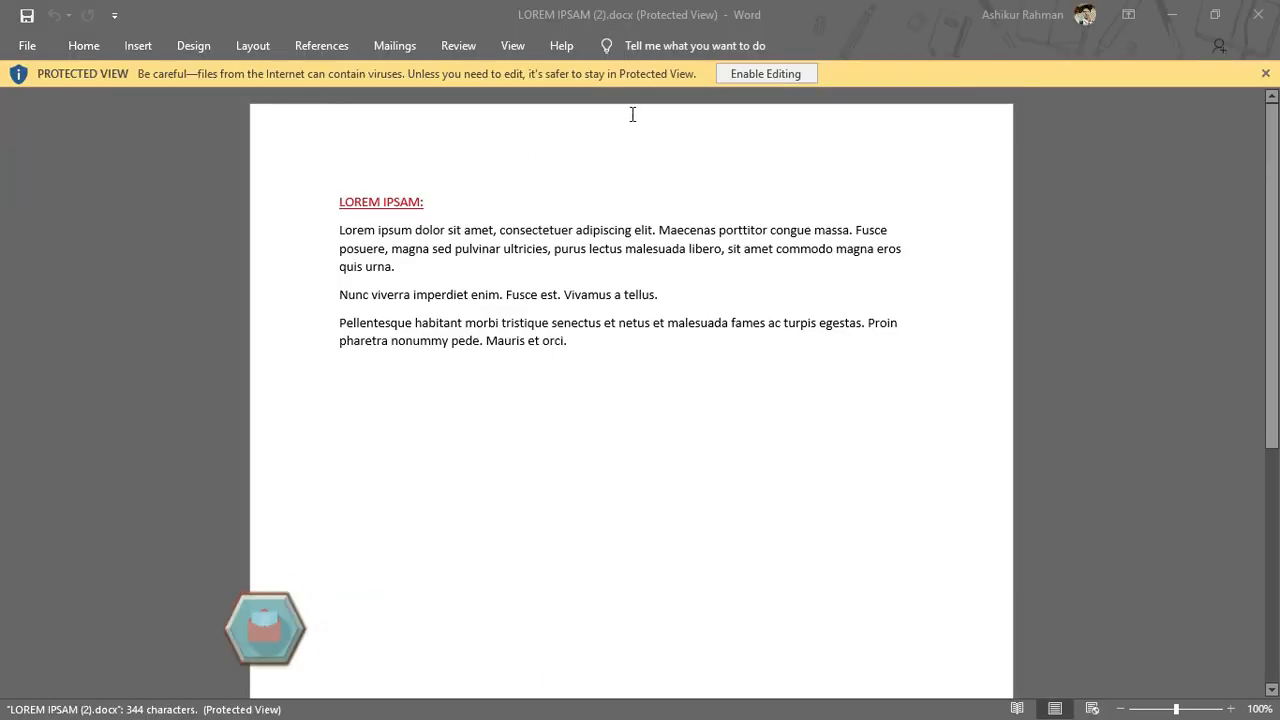
Step: Enable editing, highlight the three body paragraphs in yellow, then save and close the document
left_click(735, 77)
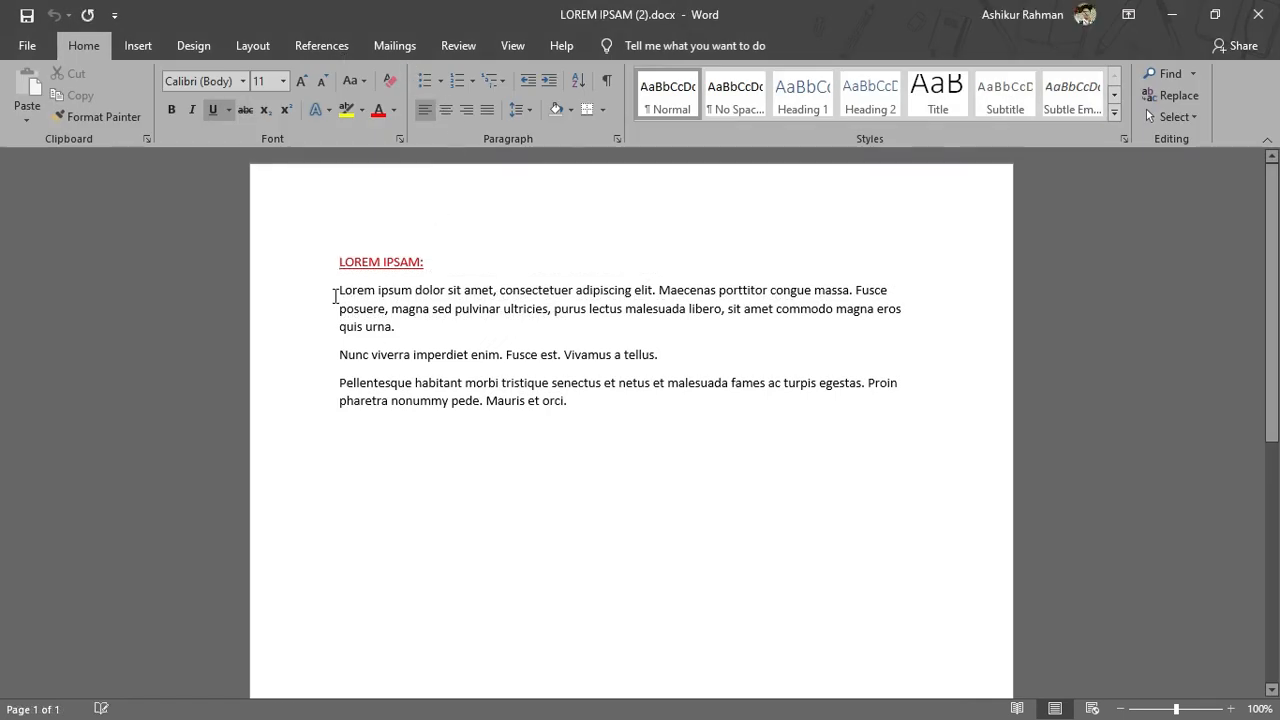
left_click_drag(338, 290, 566, 413)
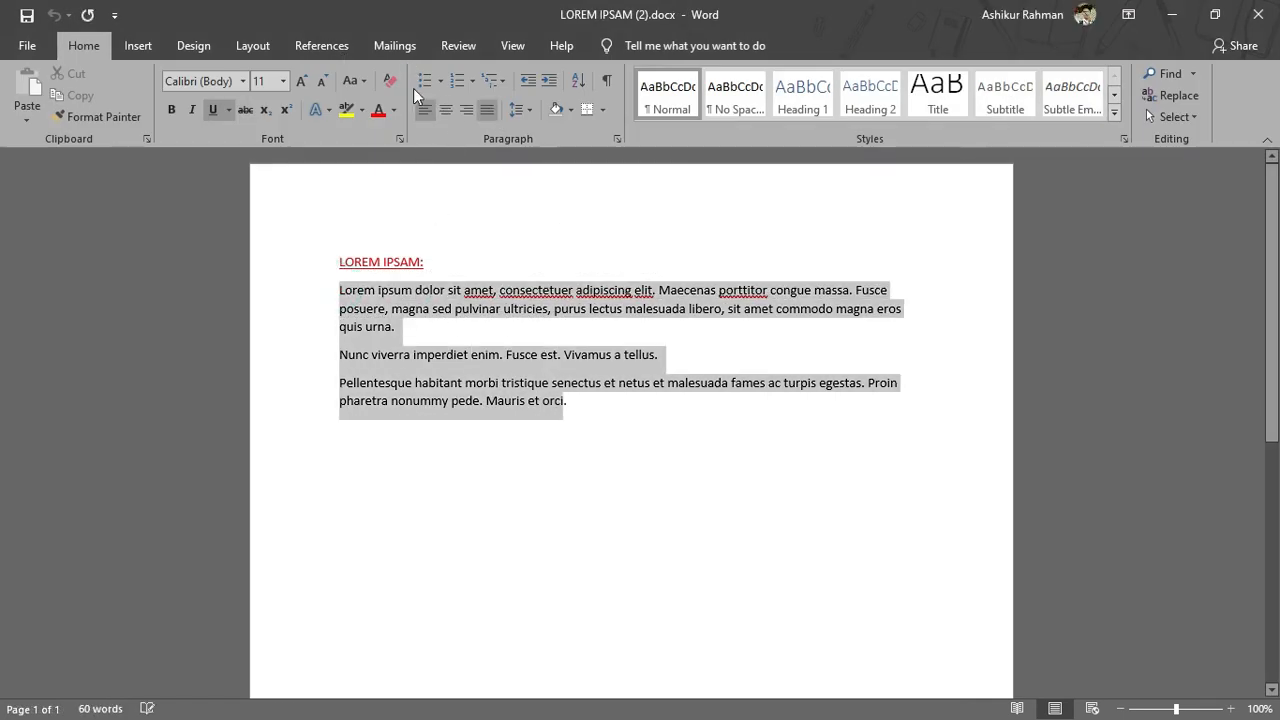
left_click(340, 108)
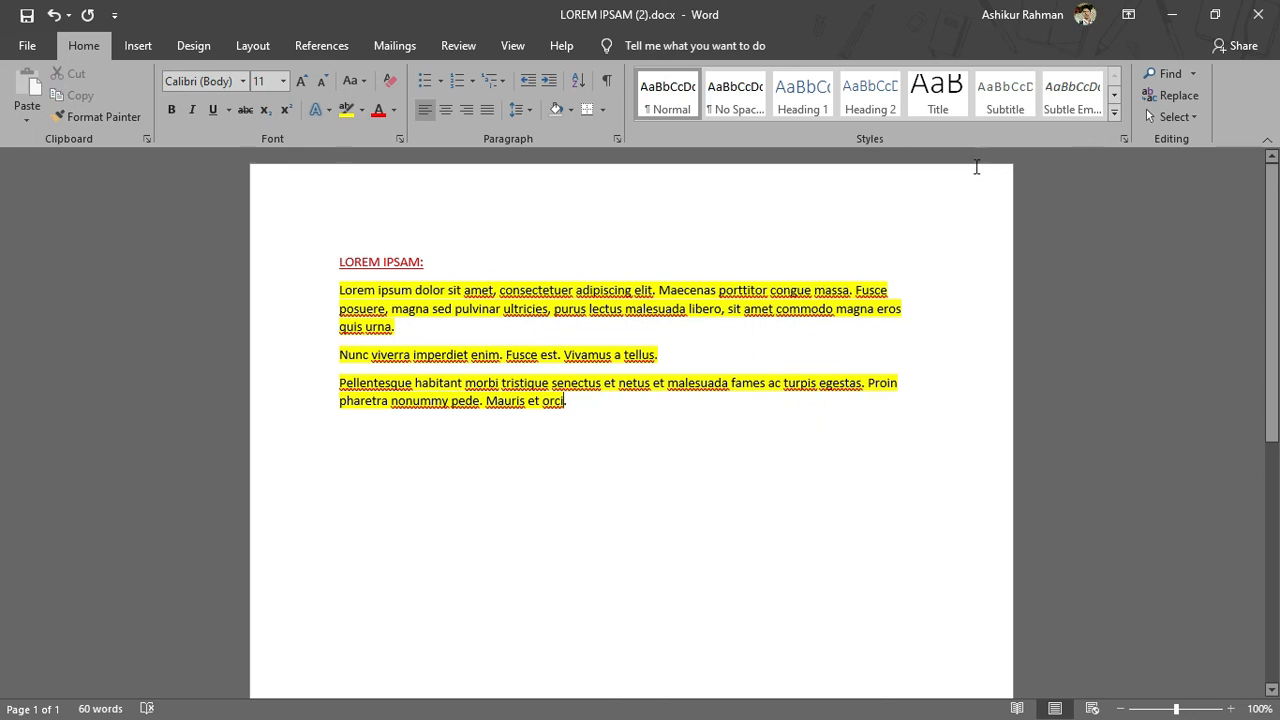
key("ctrl+s")
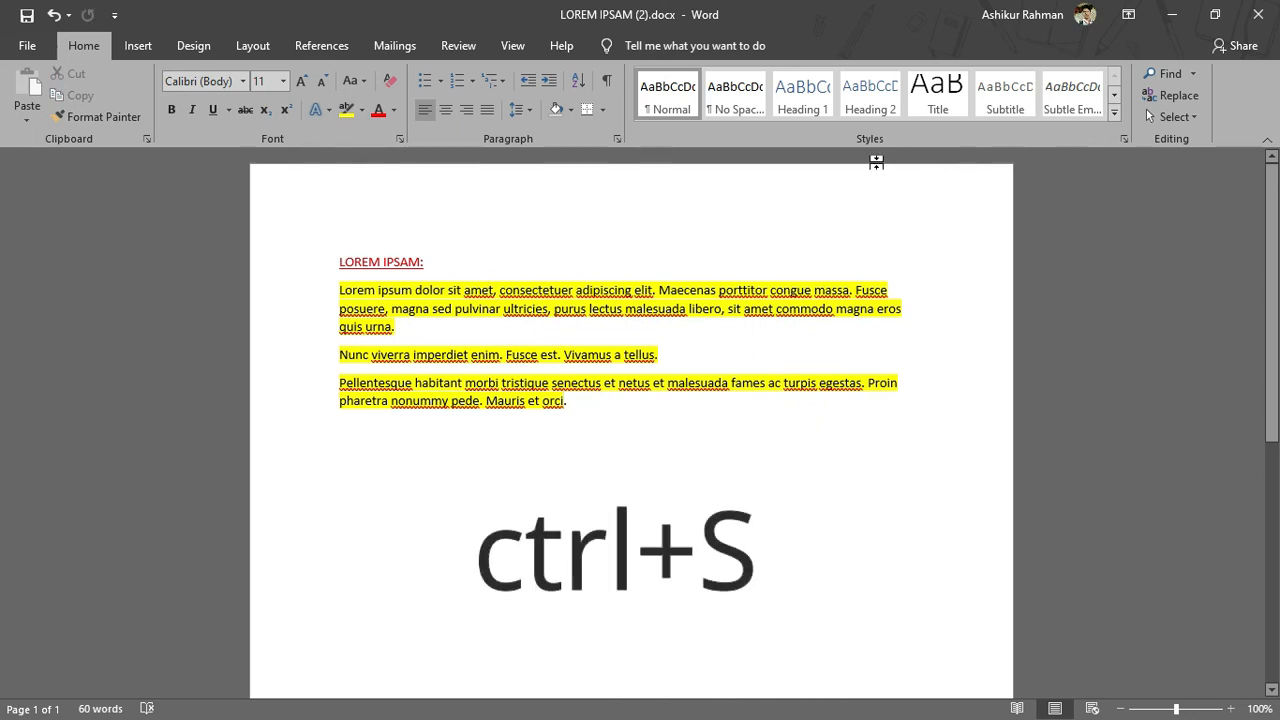
left_click(1258, 14)
Step: Reopen the embedded document to check the highlighting, close it, and delete the object from the slide
double_click(703, 374)
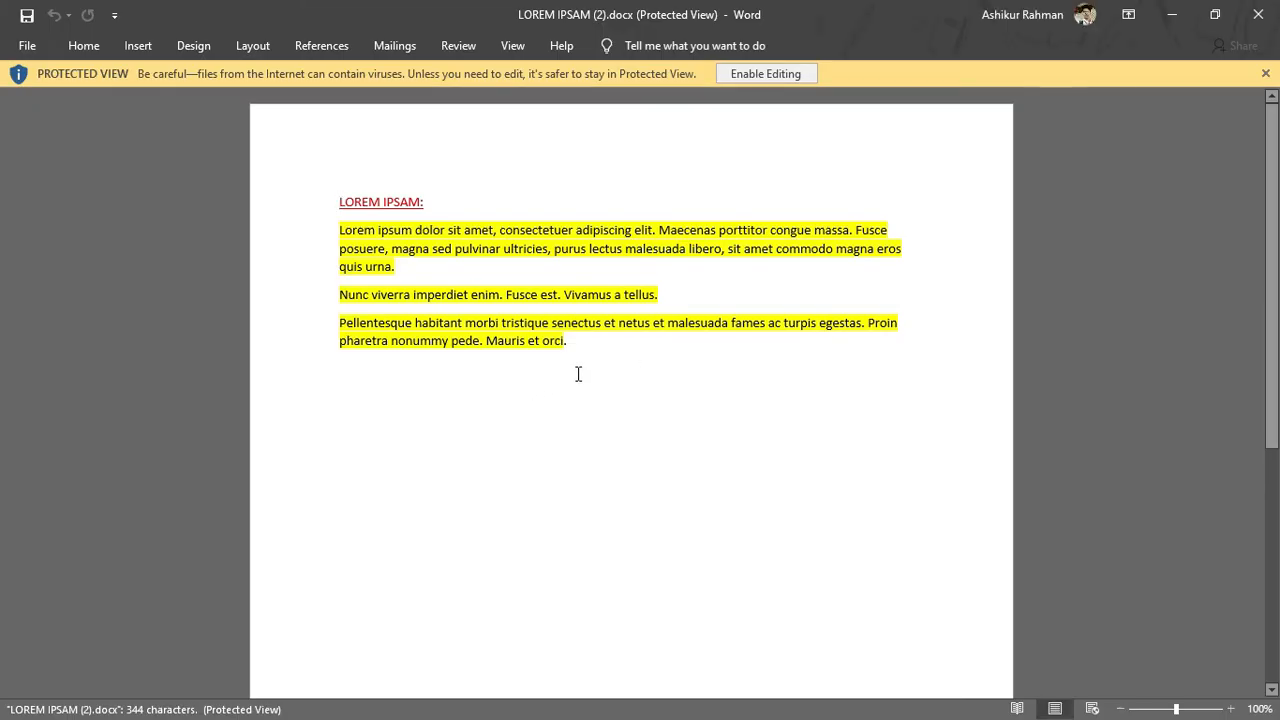
left_click(1258, 14)
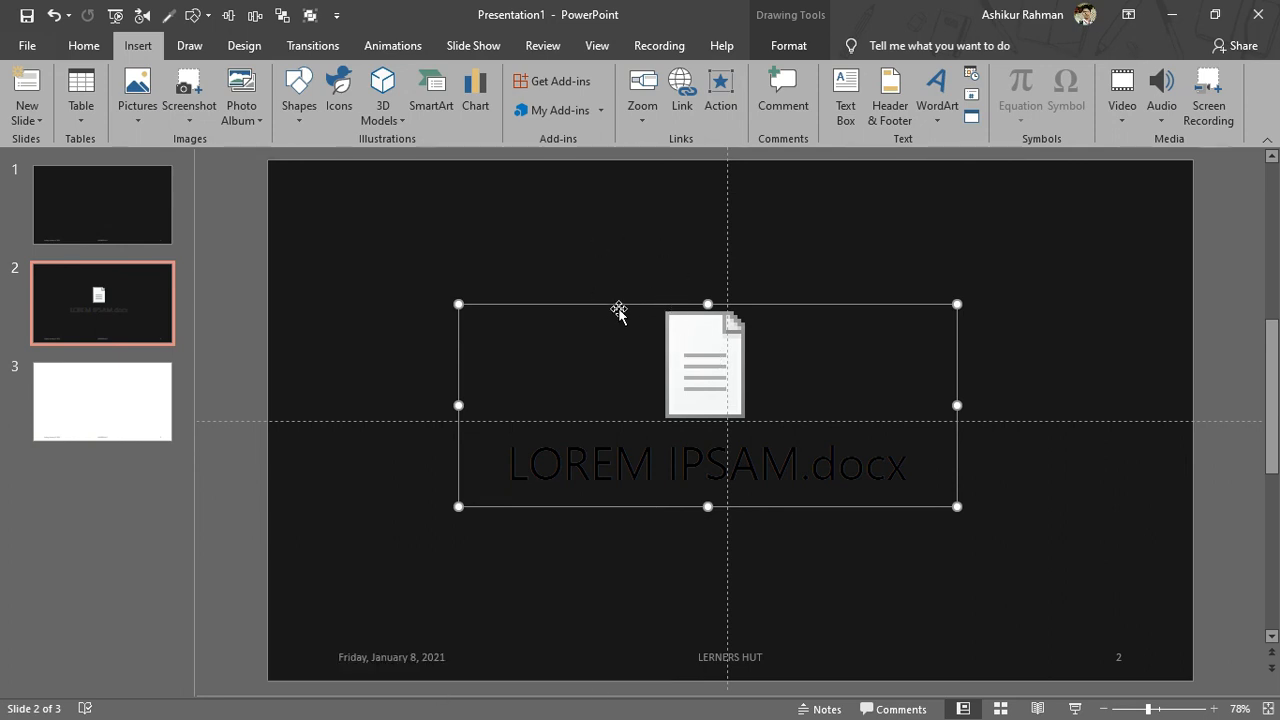
key("Delete")
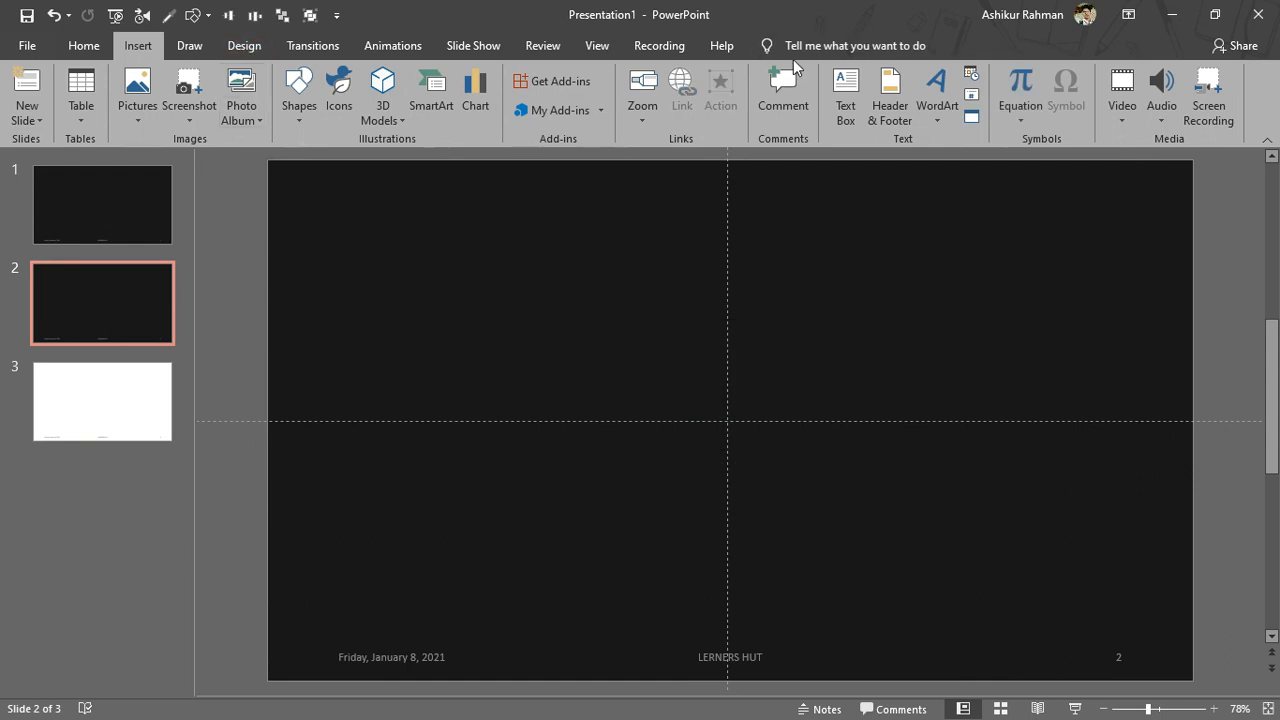
Step: Insert LOREM IPSAM.docx from Downloads as an object created from file, displayed as an icon
left_click(971, 117)
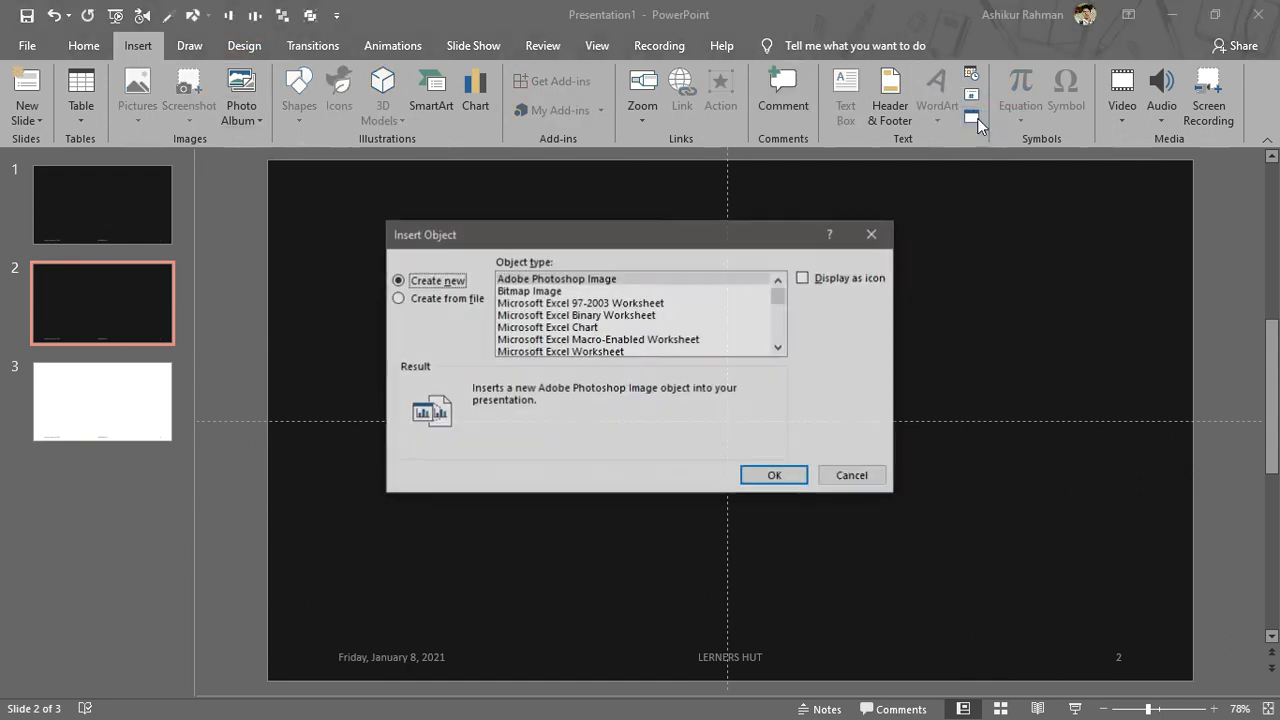
left_click(414, 298)
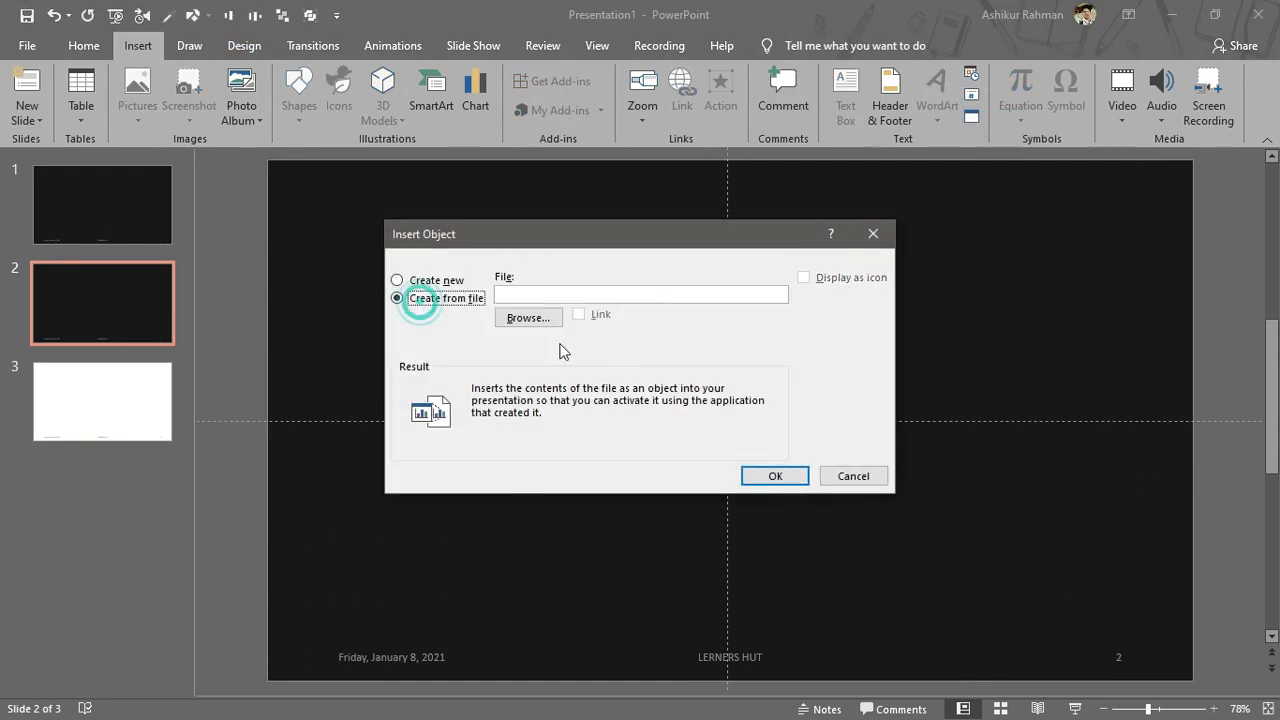
left_click(528, 318)
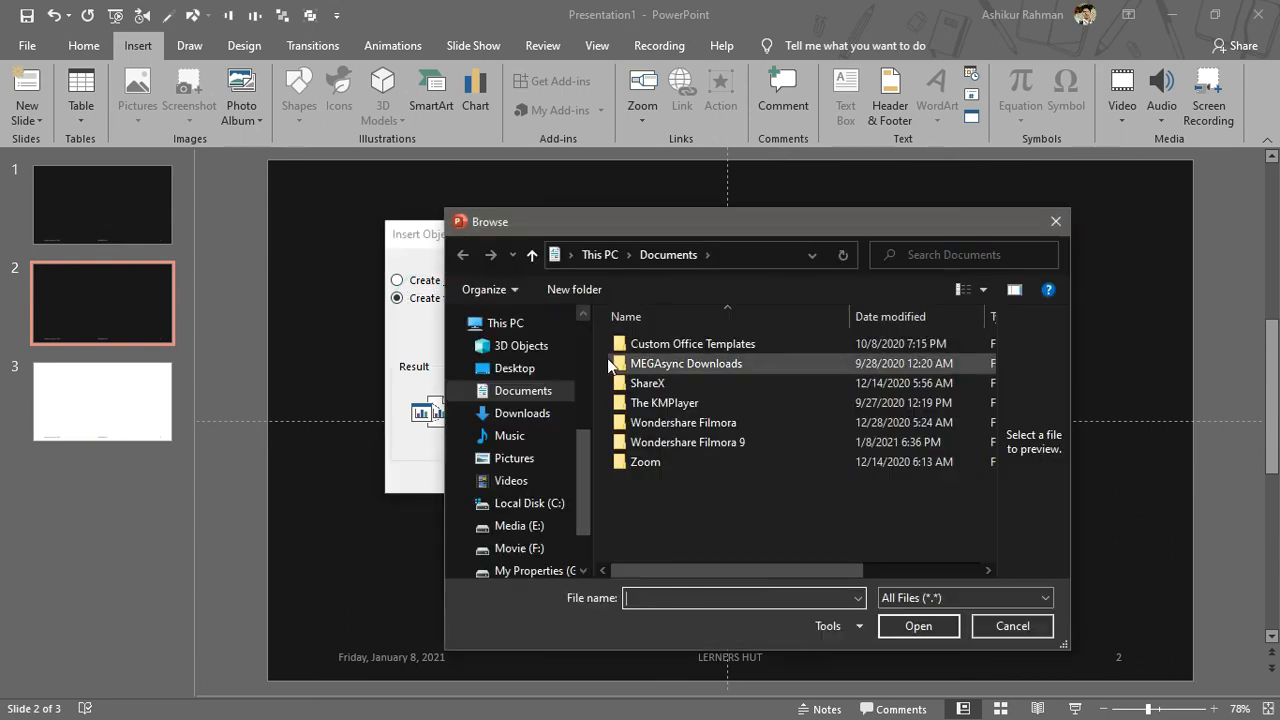
left_click(530, 413)
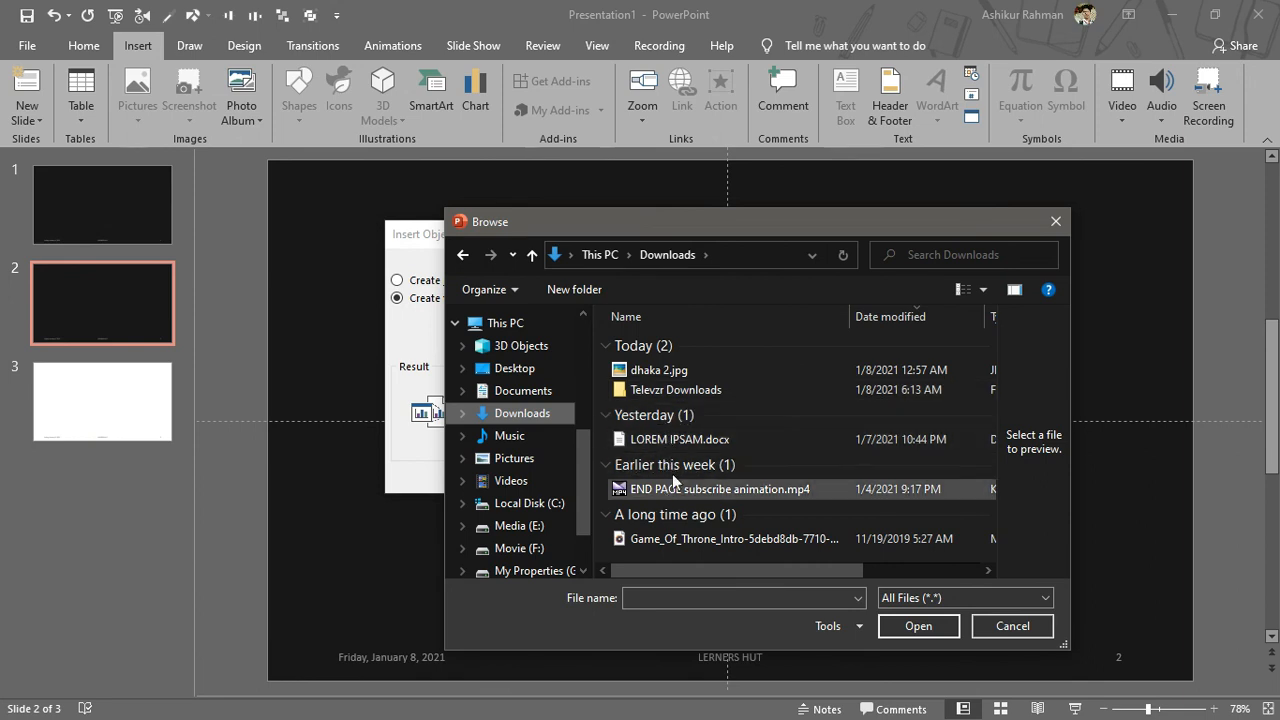
left_click(680, 439)
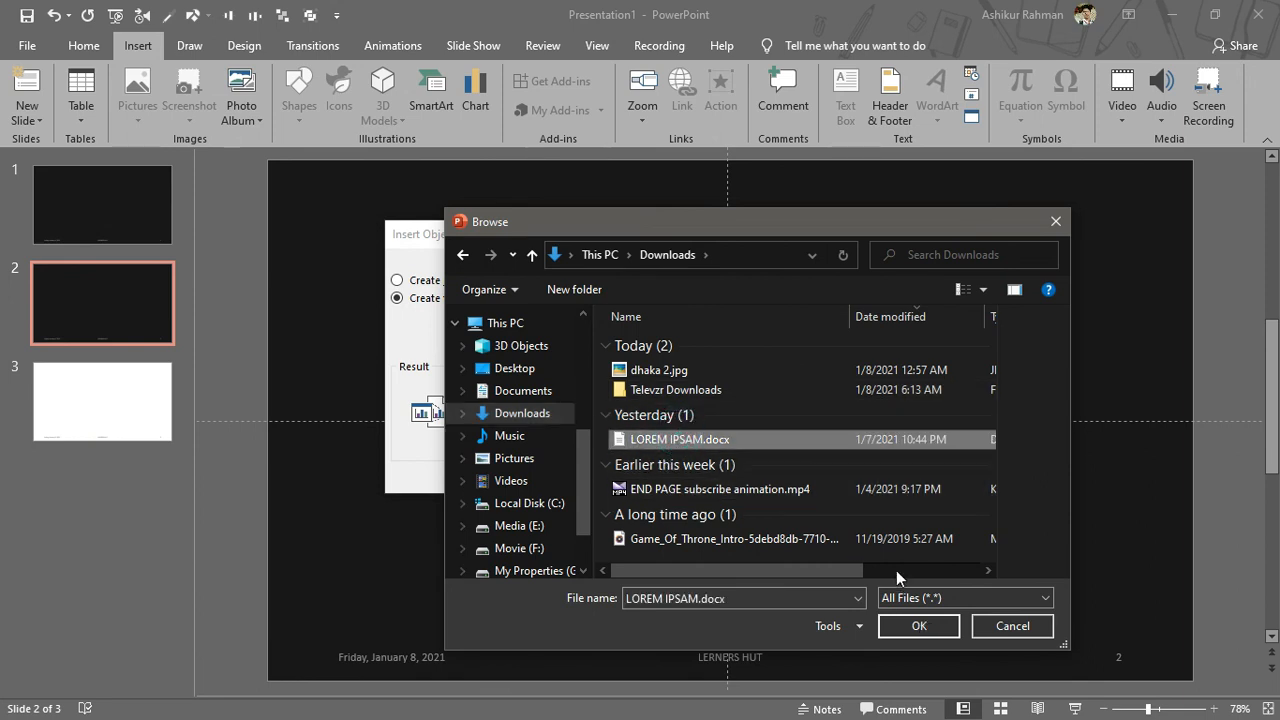
left_click(908, 627)
left_click(804, 278)
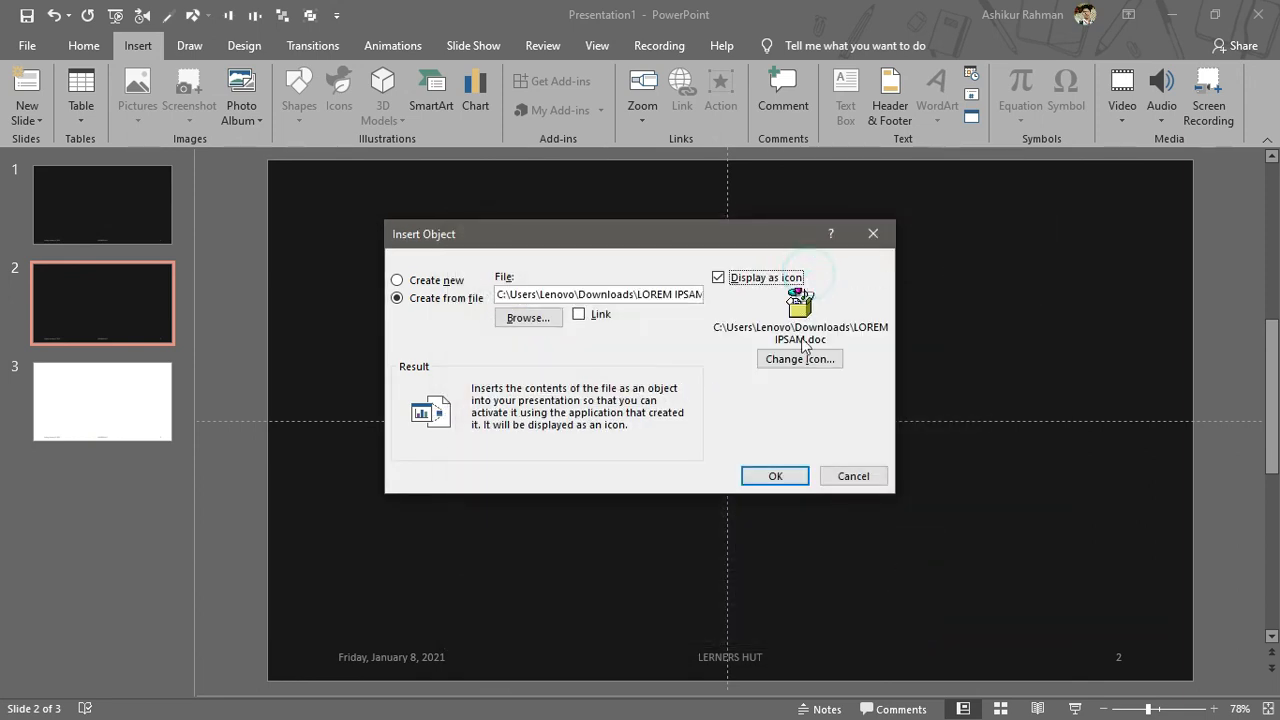
left_click(800, 360)
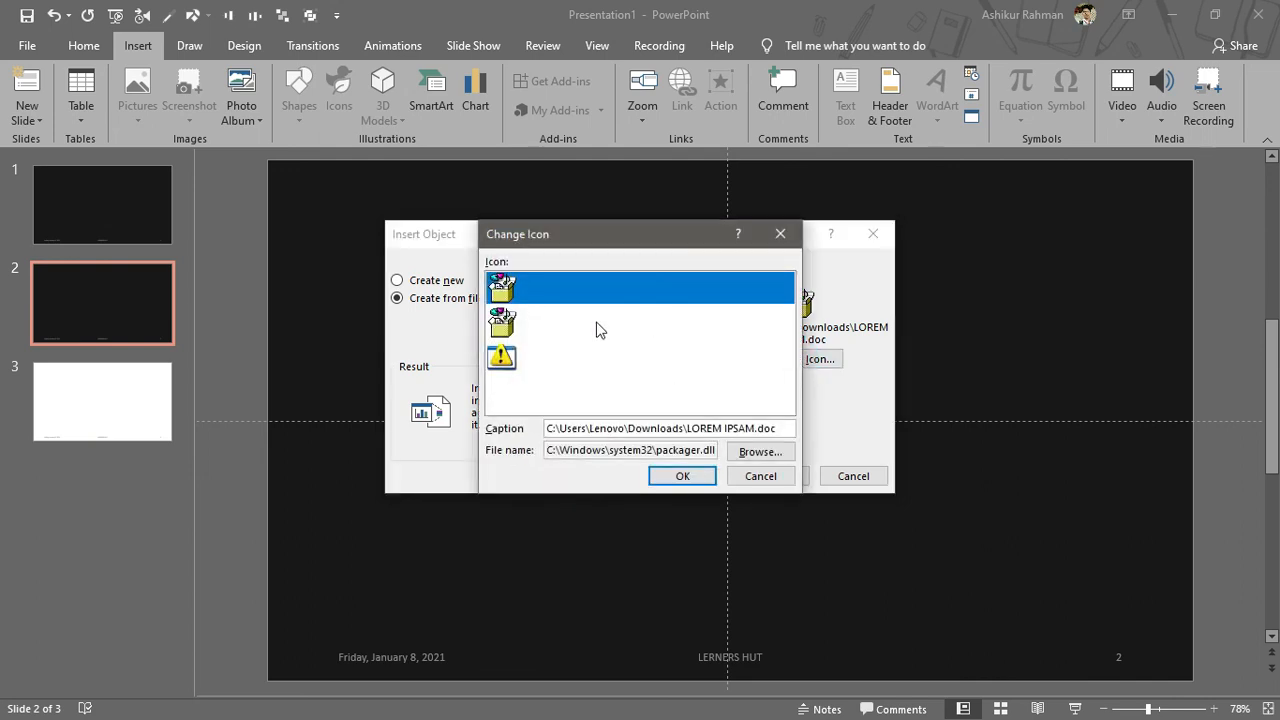
left_click(680, 477)
left_click(775, 477)
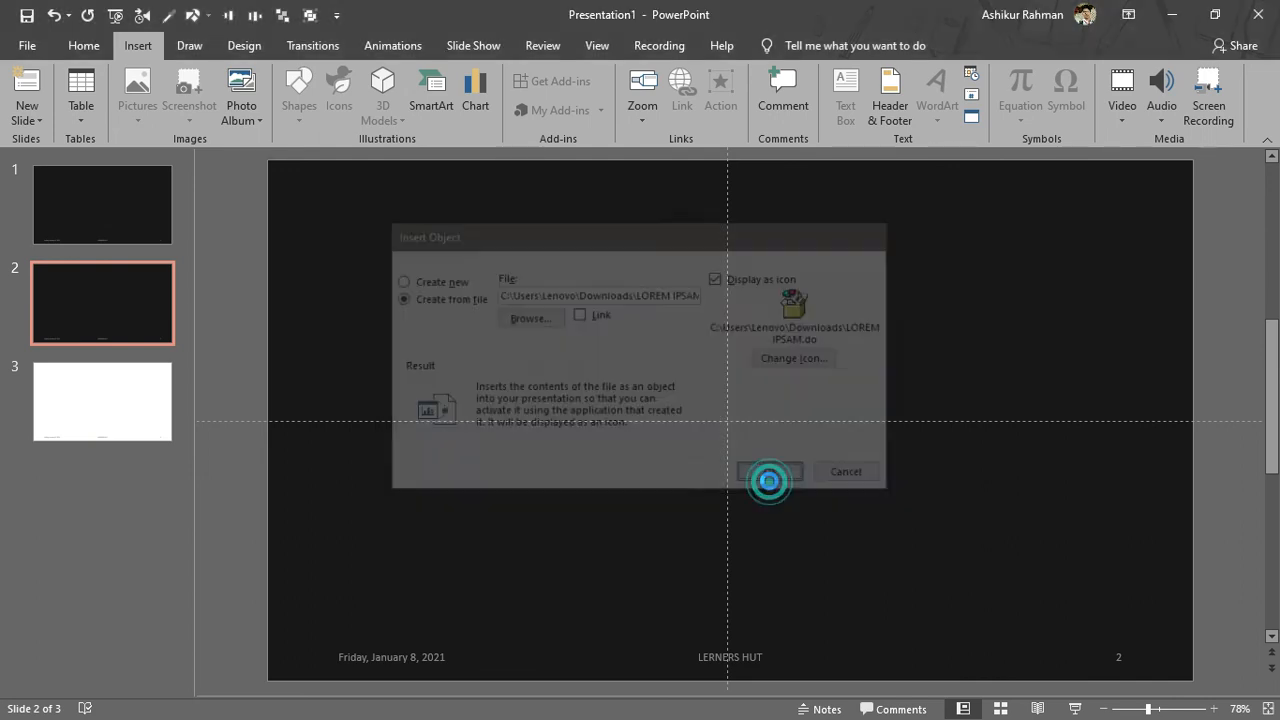
Step: Move the icon object toward the slide centre, open it in Word, and close it
left_click_drag(697, 393, 400, 143)
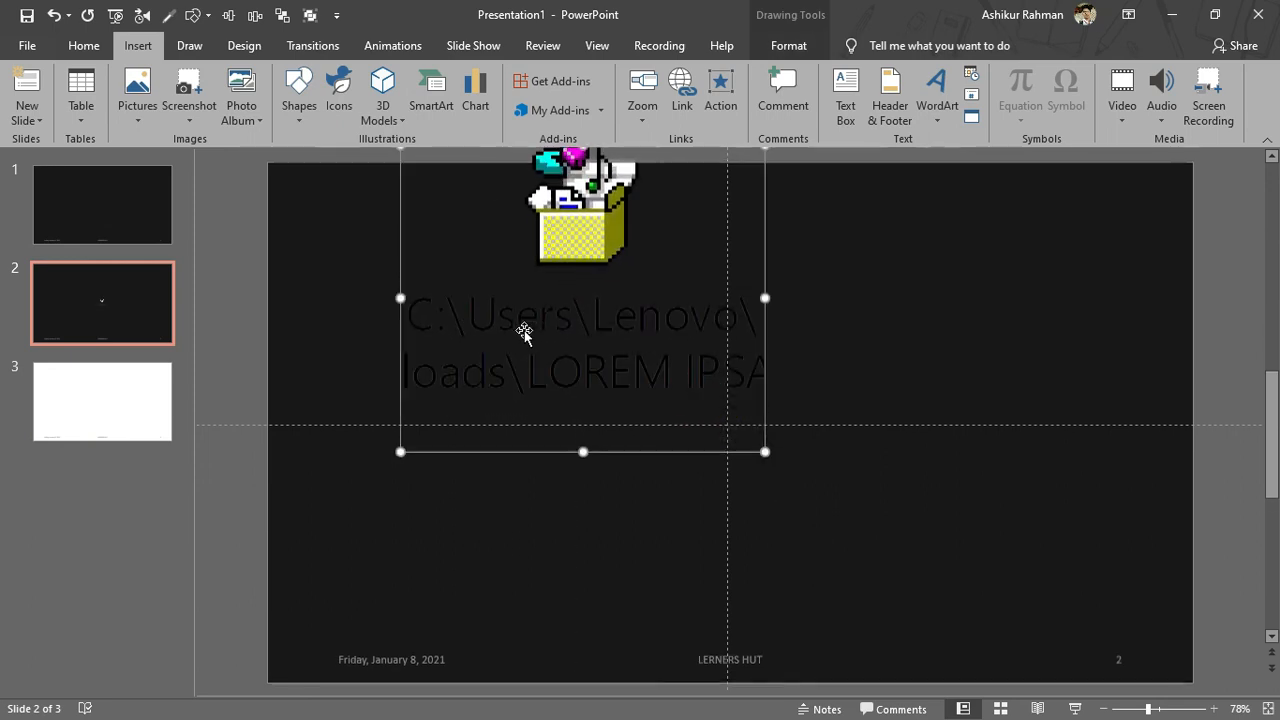
left_click_drag(577, 249, 669, 297)
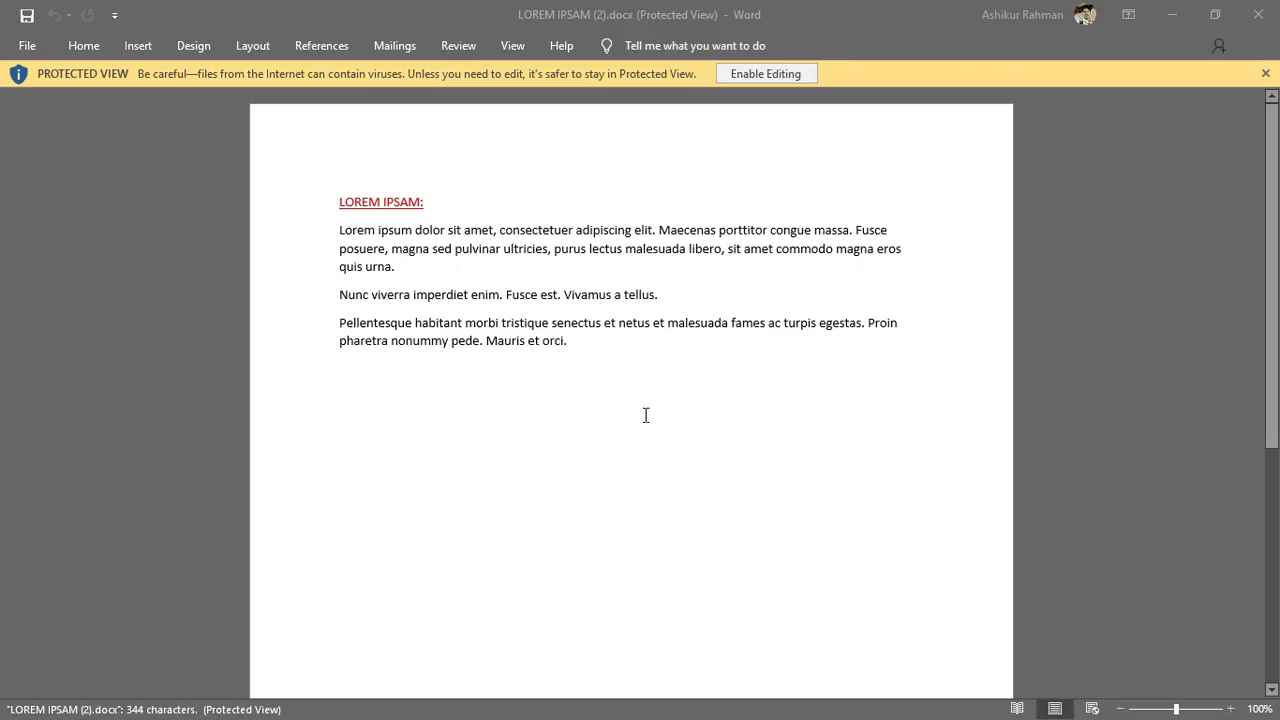
left_click(1262, 14)
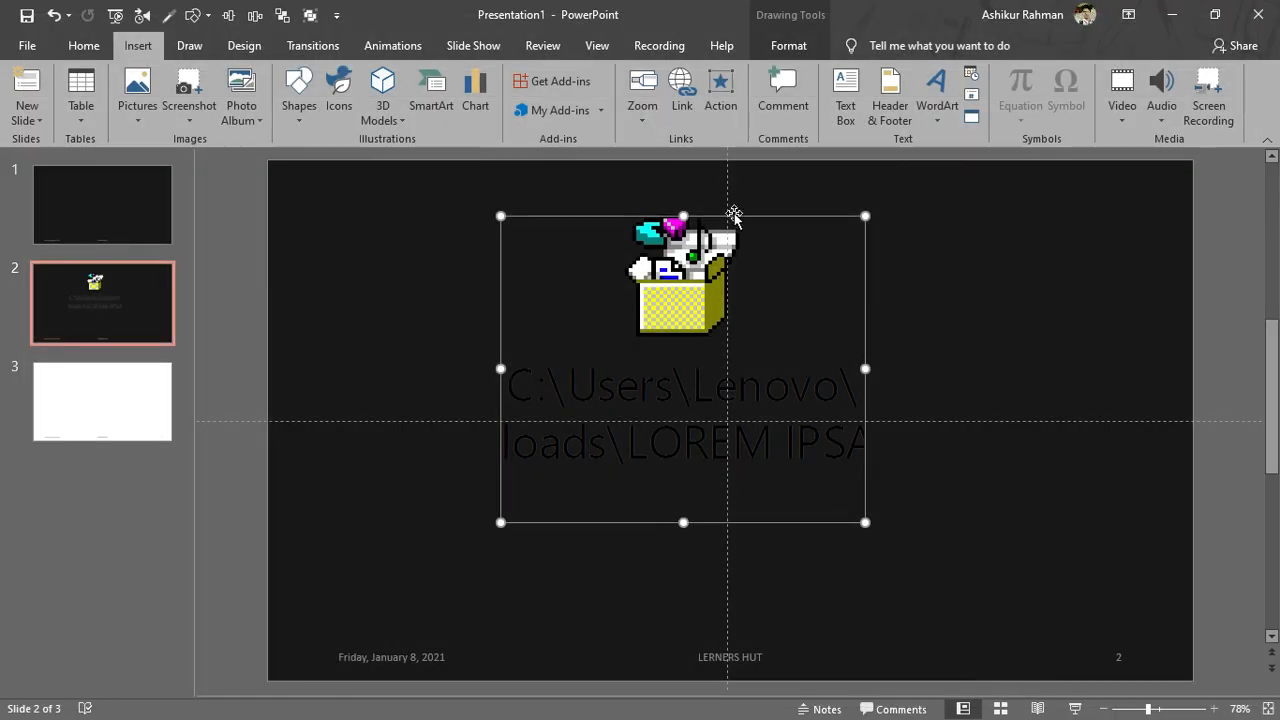
Step: Delete the icon object from the slide and go to slide 3
left_click_drag(730, 217, 684, 345)
key("Delete")
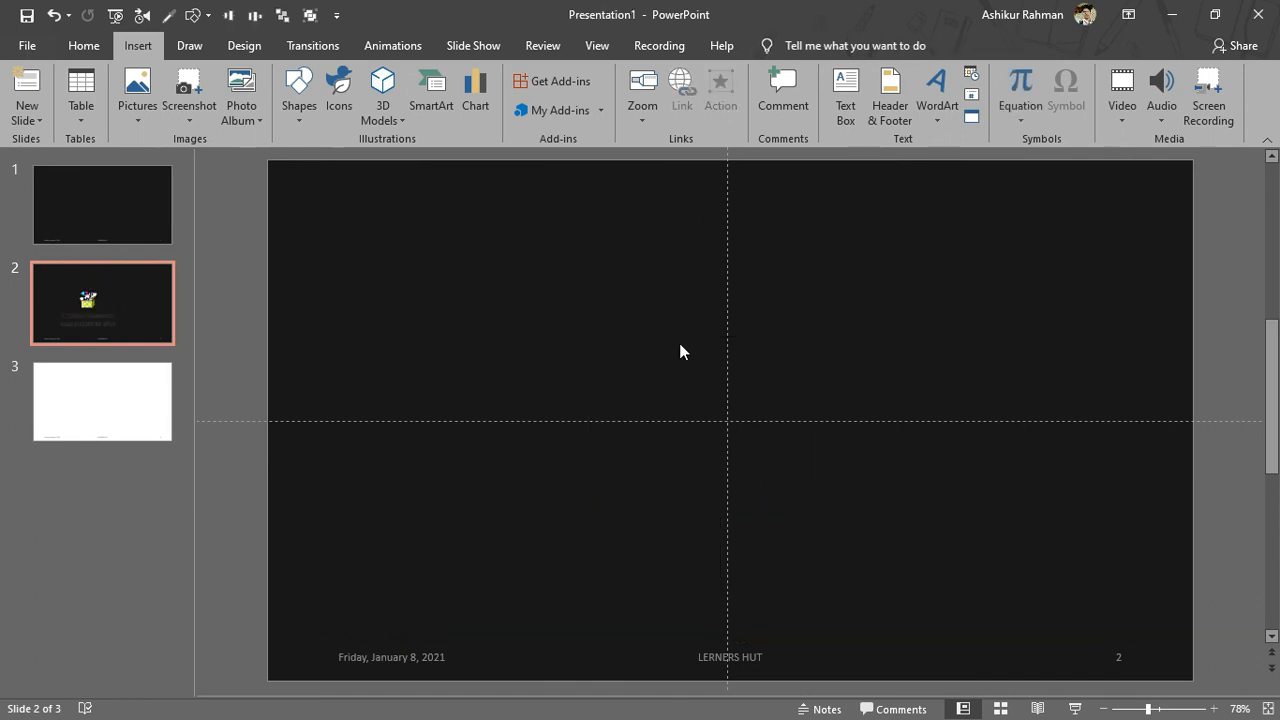
scroll(679, 343, "down", 1)
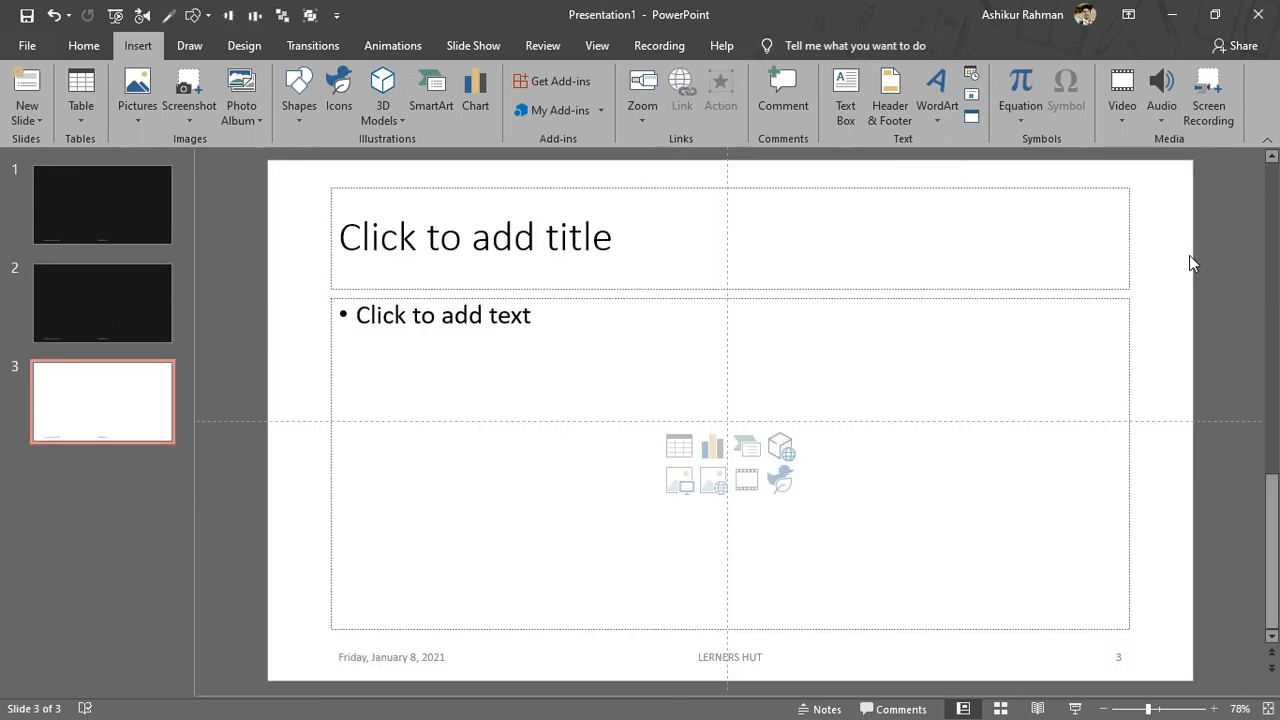